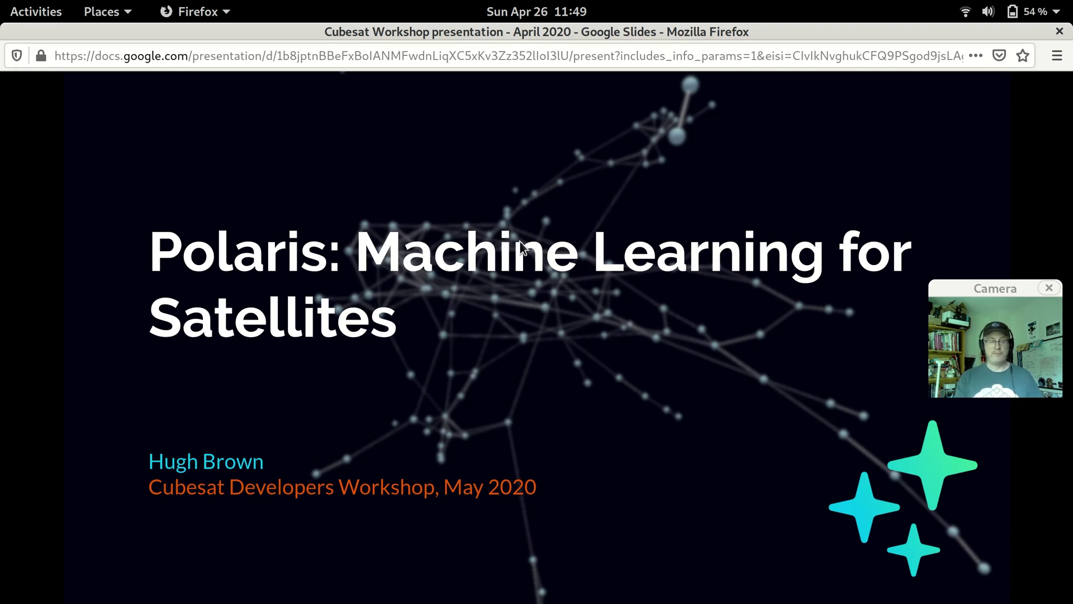
# Advance the slides to the Outline slide with its four agenda bullets.
pyautogui.press('Right')
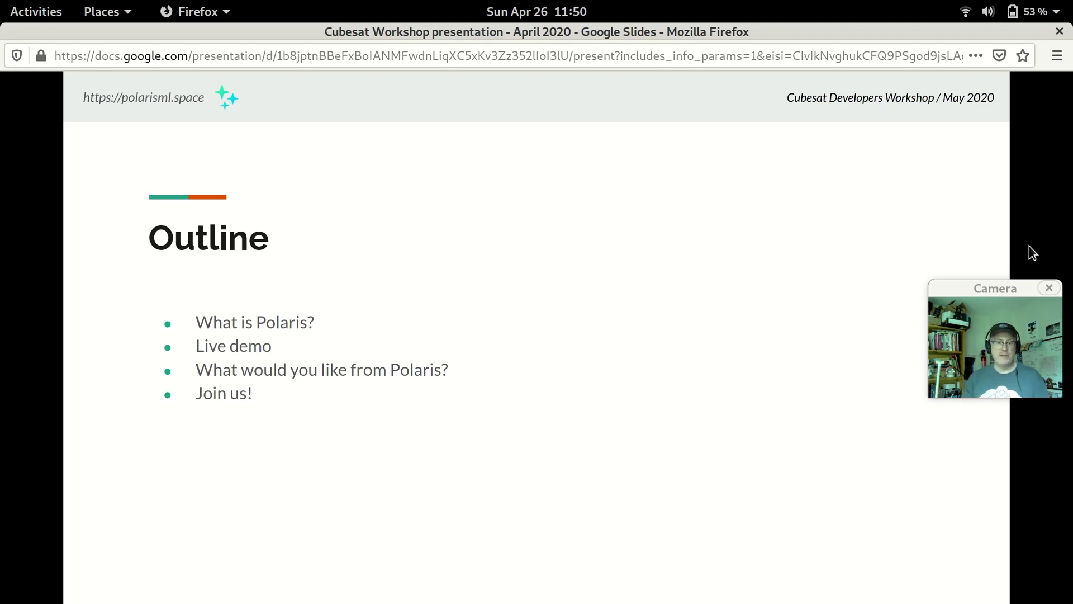
# Advance to the polarisml.space slide with the LGPL, Python and SatNOGS logos.
pyautogui.press('Right')
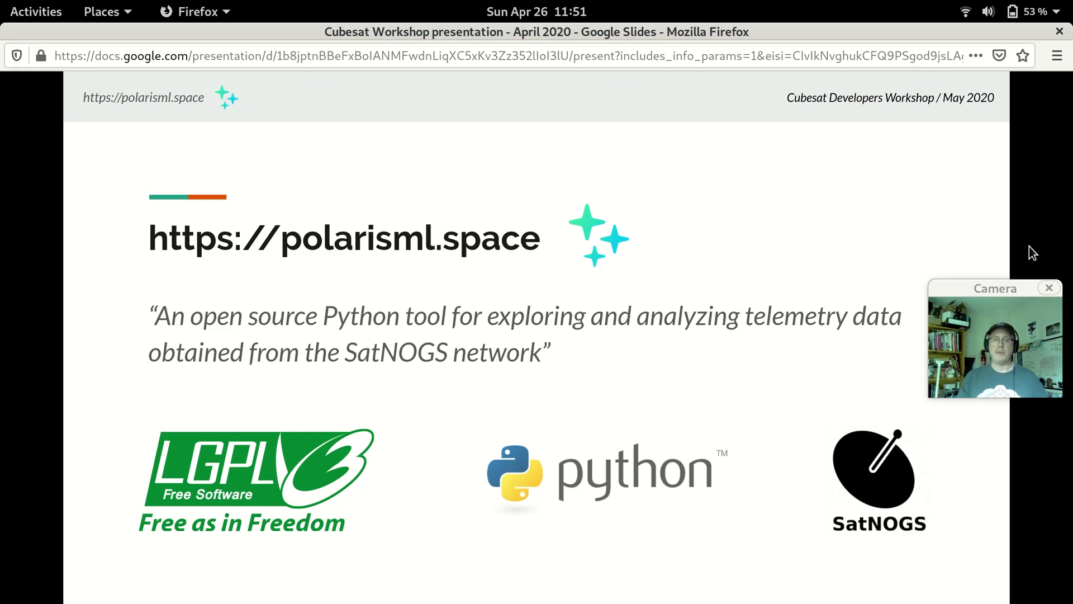
# Advance to the Our goal slide about autonomous satellite operations.
pyautogui.press('Right')
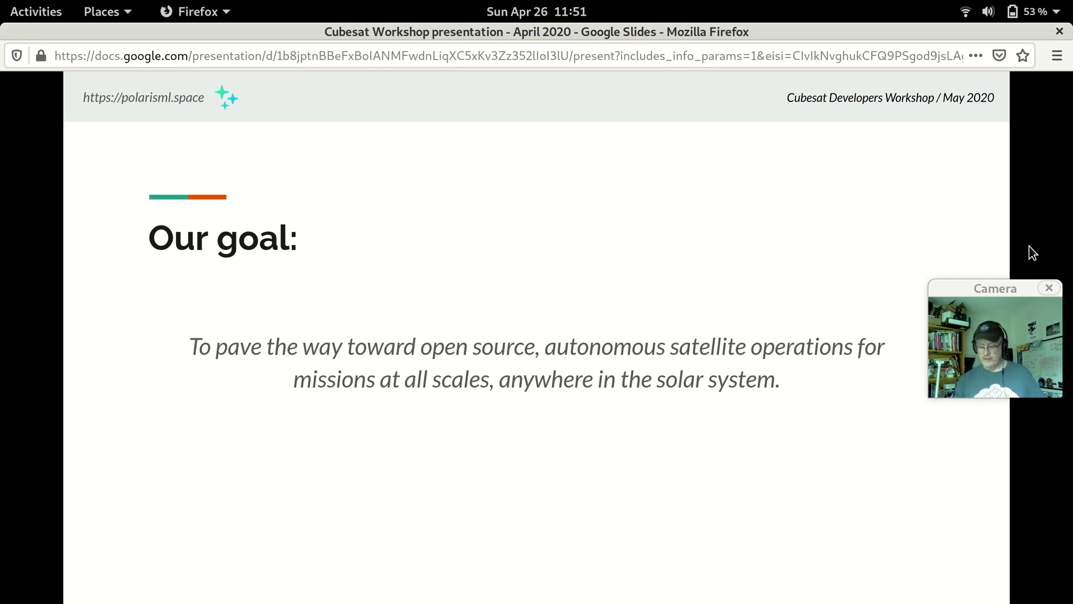
# Advance to The architecture slide showing the Polaris pipeline diagram.
pyautogui.press('Right')
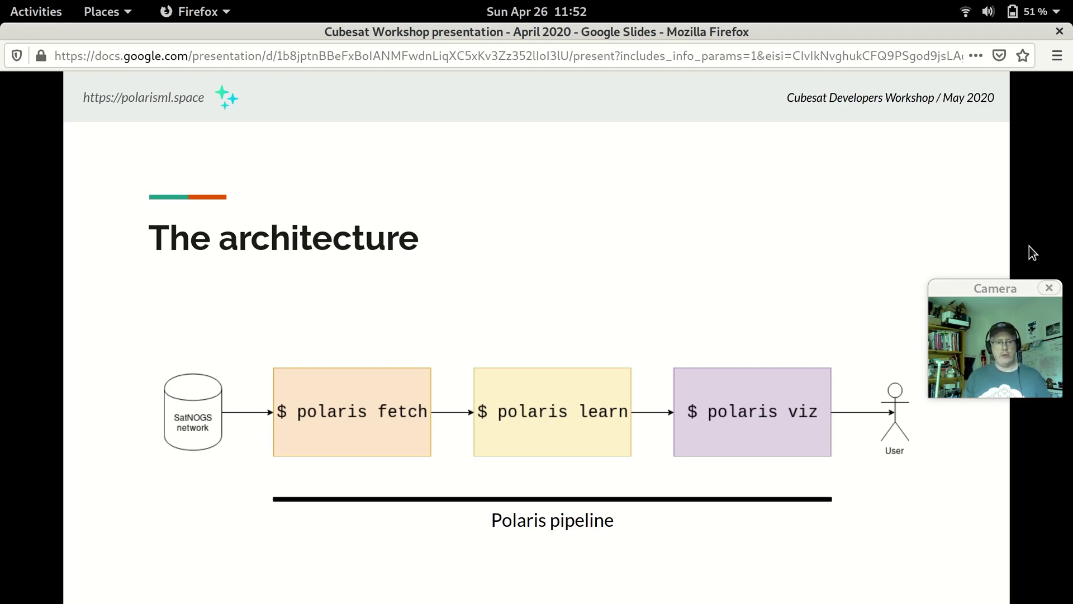
# Advance to the polaris fetch slide on decoding SatNOGS telemetry.
pyautogui.press('Right')
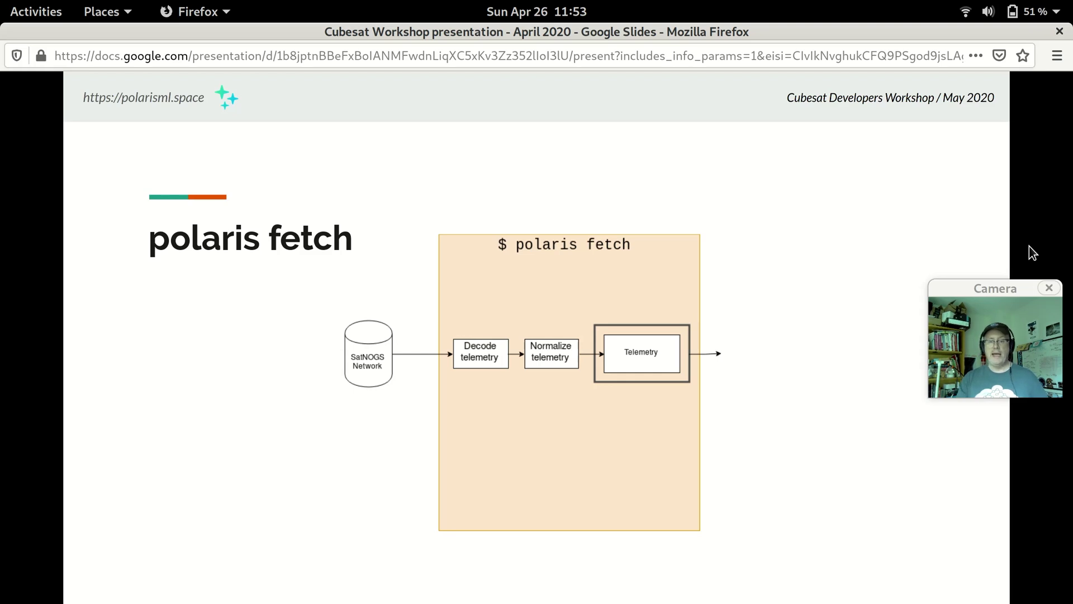
# Advance to the polaris learn slide on feature engineering and dependencies.
pyautogui.press('Right')
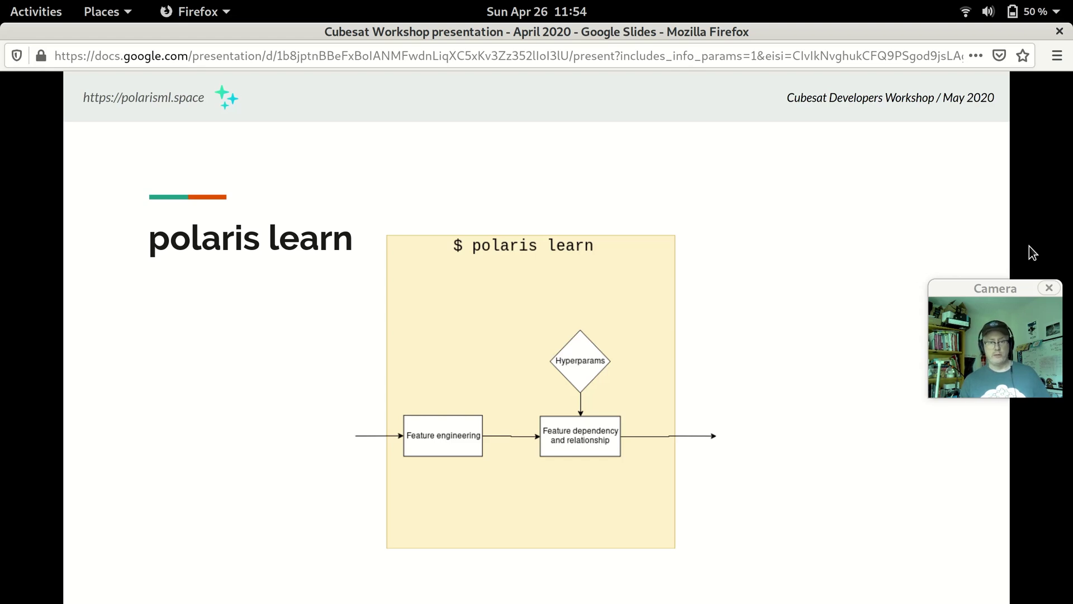
# Advance to the polaris viz slide showing dependency graphs served to users.
pyautogui.press('Right')
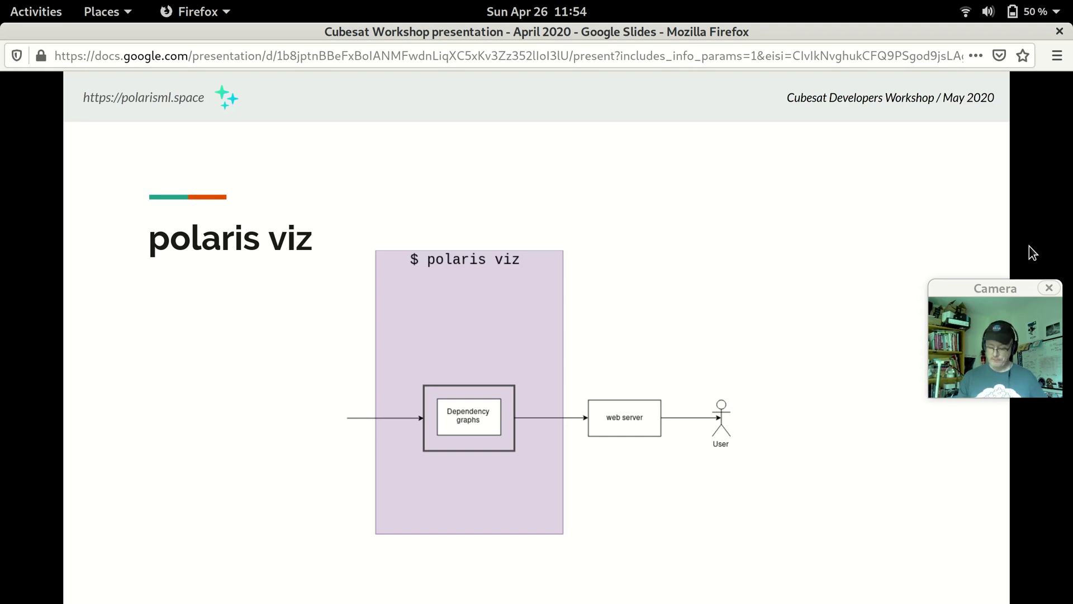
# Advance to the 'Demo: LightSail-2 telemetry analysis' slide with the deepchaos.space link.
pyautogui.press('Right')
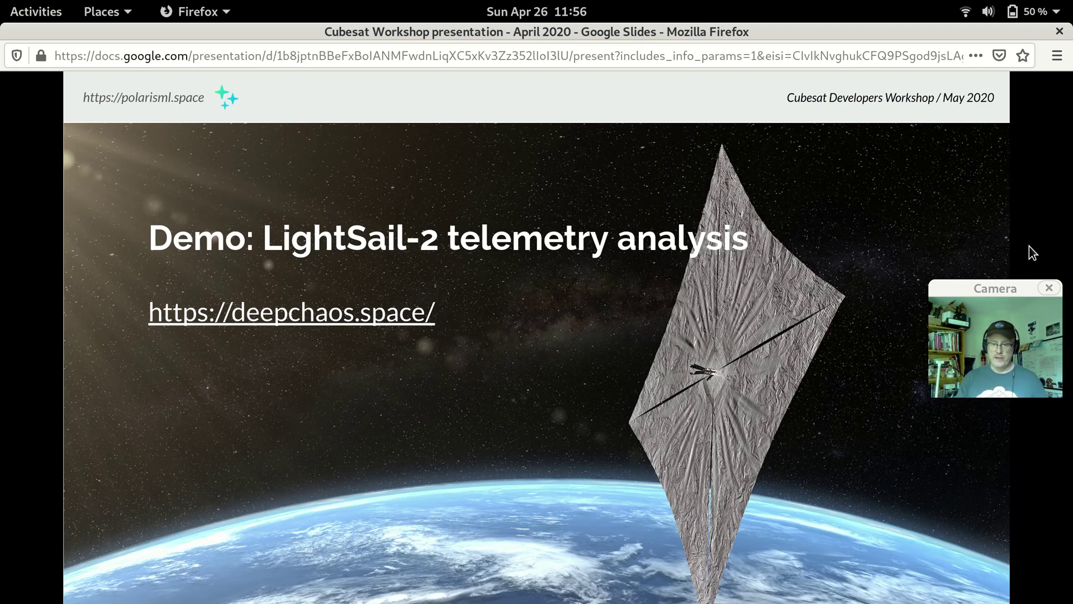
# Load deepchaos.space in a new tab of the other Firefox window.
pyautogui.hotkey('alt', '`')
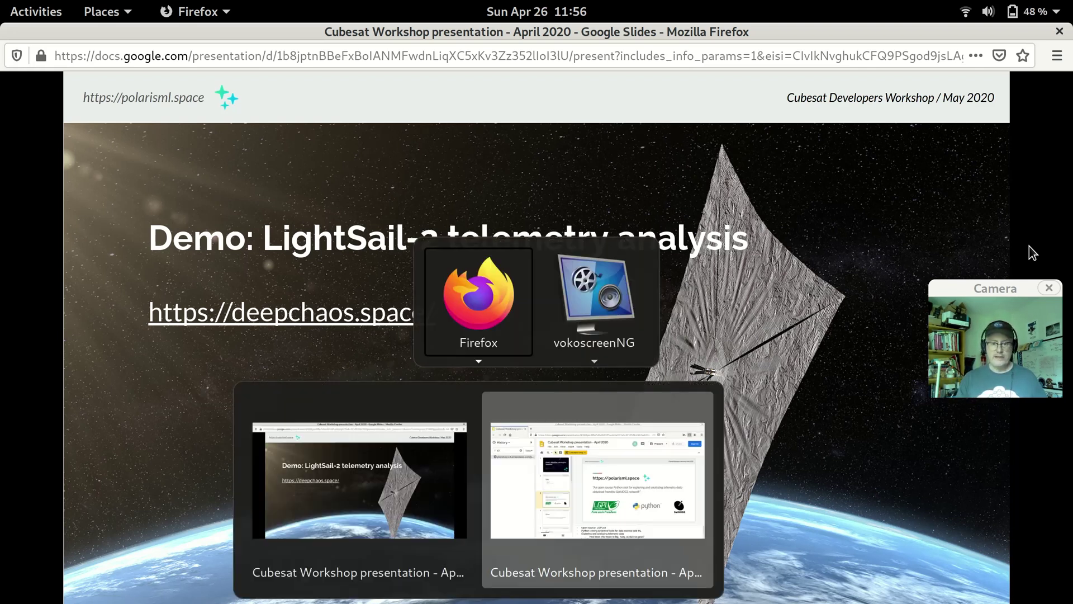
pyautogui.hotkey('ctrl', 't')
pyautogui.write('deepchaos.space')
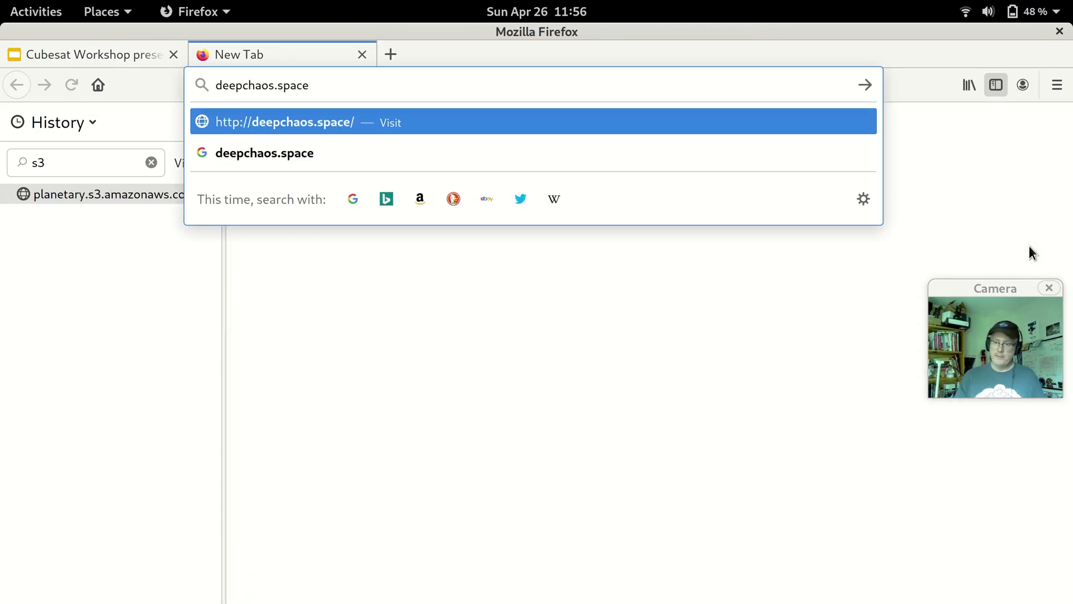
pyautogui.press('Return')
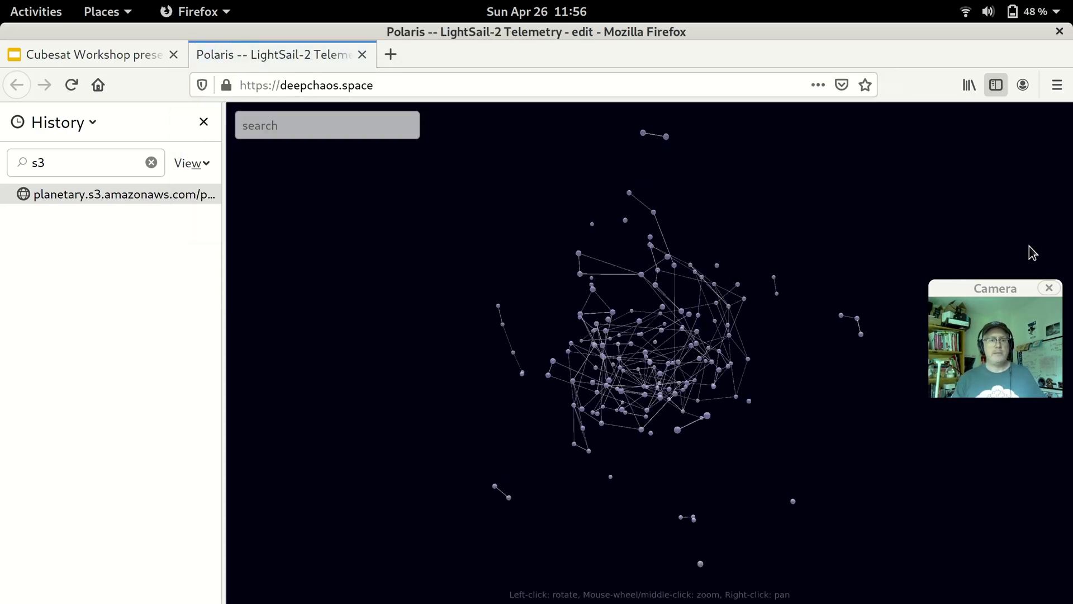
# Close the History sidebar, reload the page, and rotate the 3D LightSail-2 telemetry graph.
pyautogui.click(202, 124)
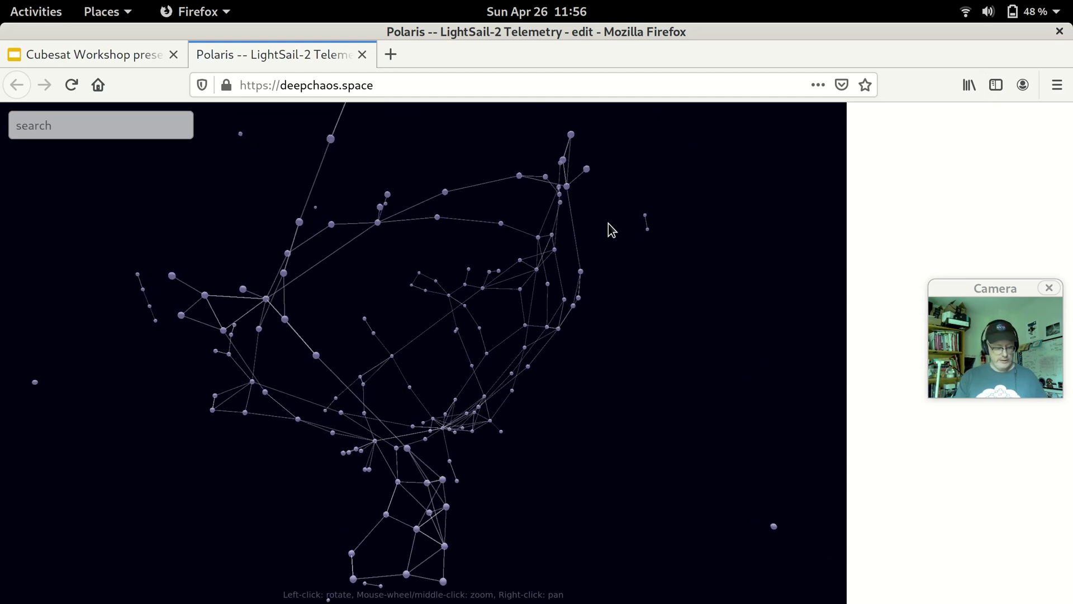
pyautogui.press('F5')
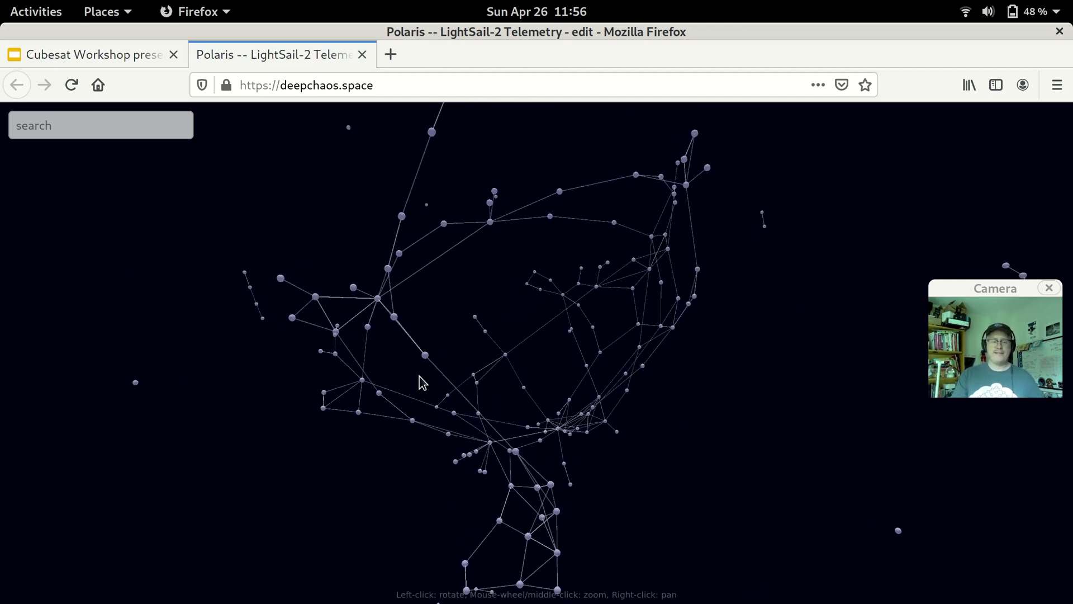
pyautogui.moveTo(366, 378); pyautogui.dragTo(723, 601)
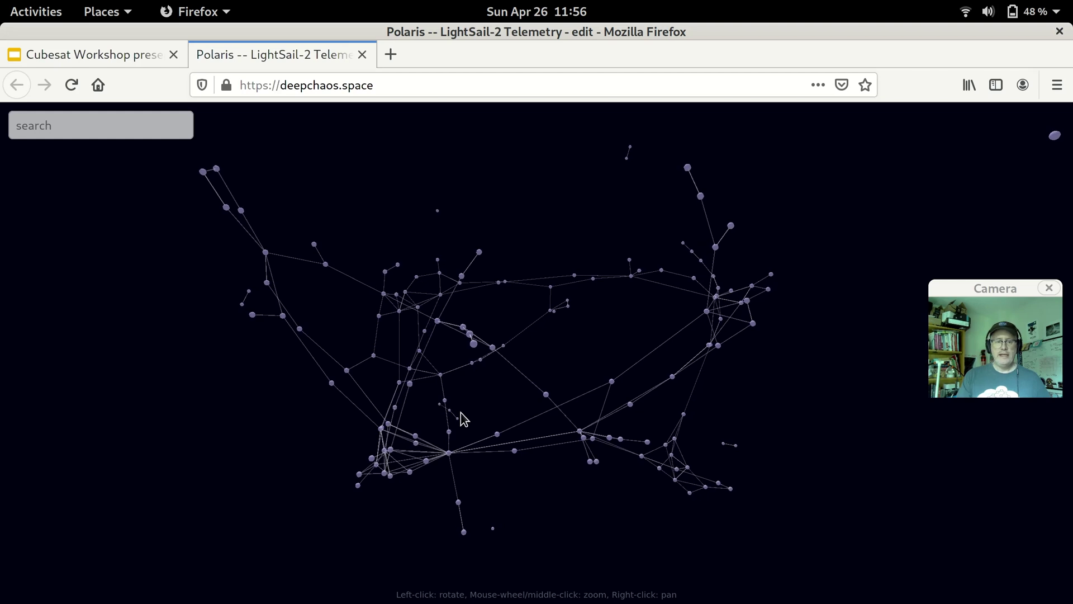
pyautogui.moveTo(472, 395); pyautogui.dragTo(548, 489)
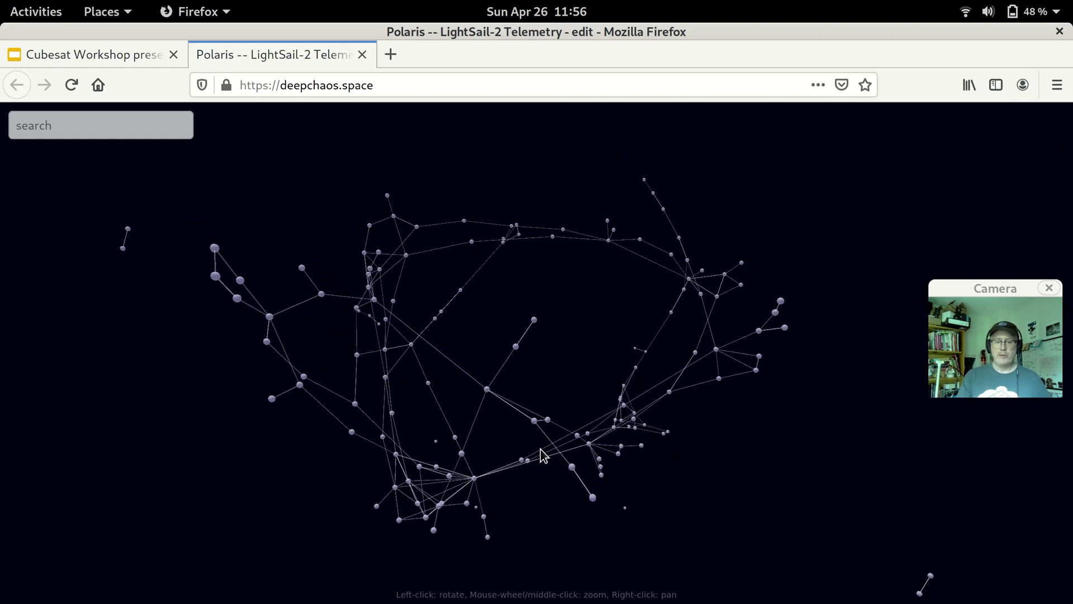
pyautogui.moveTo(518, 350)
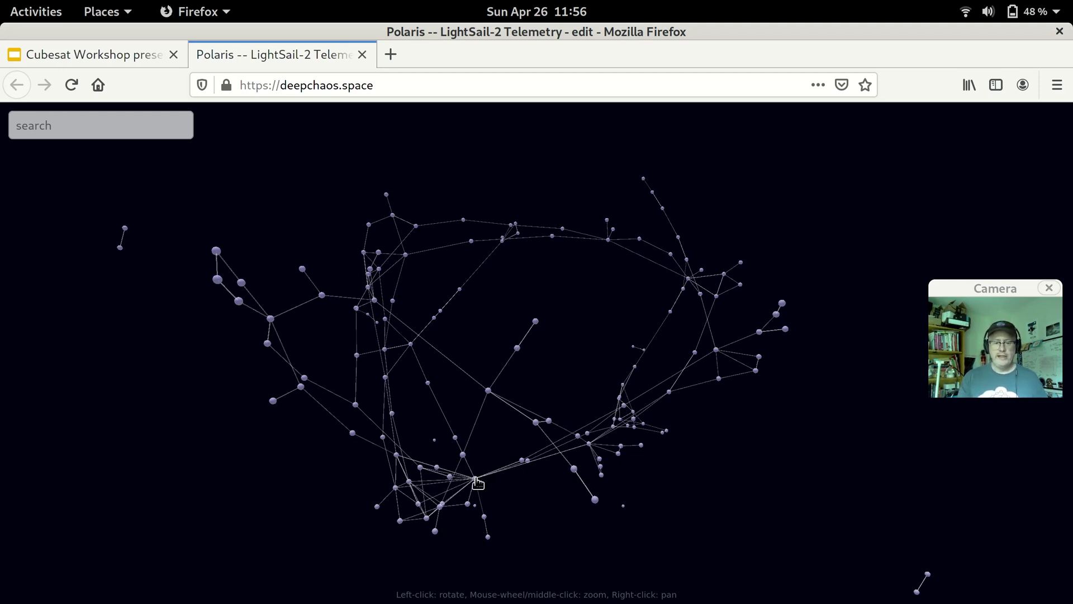
pyautogui.moveTo(476, 484)
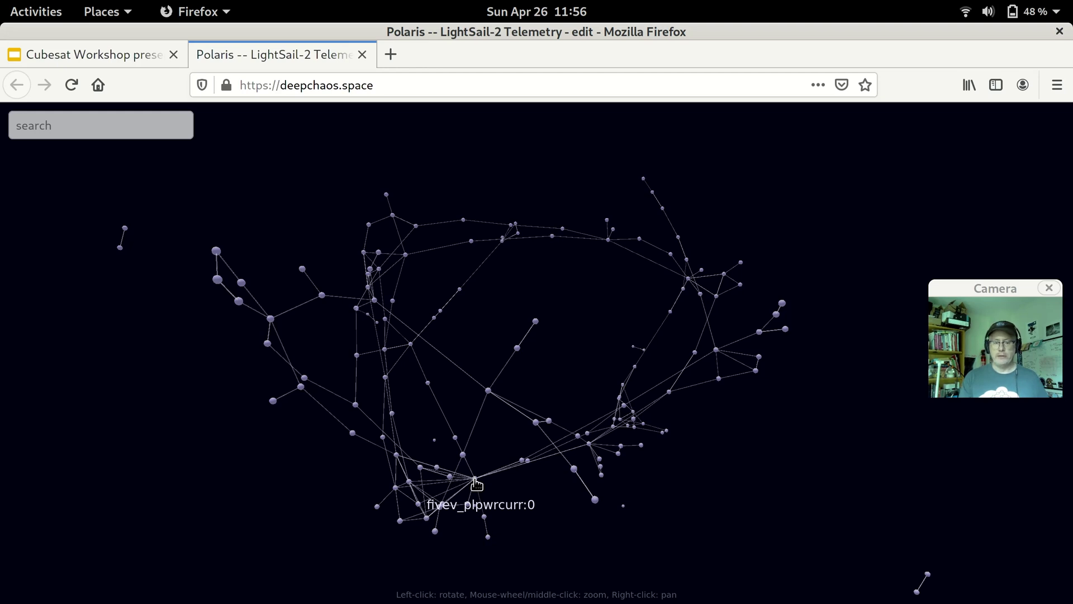
pyautogui.moveTo(598, 507)
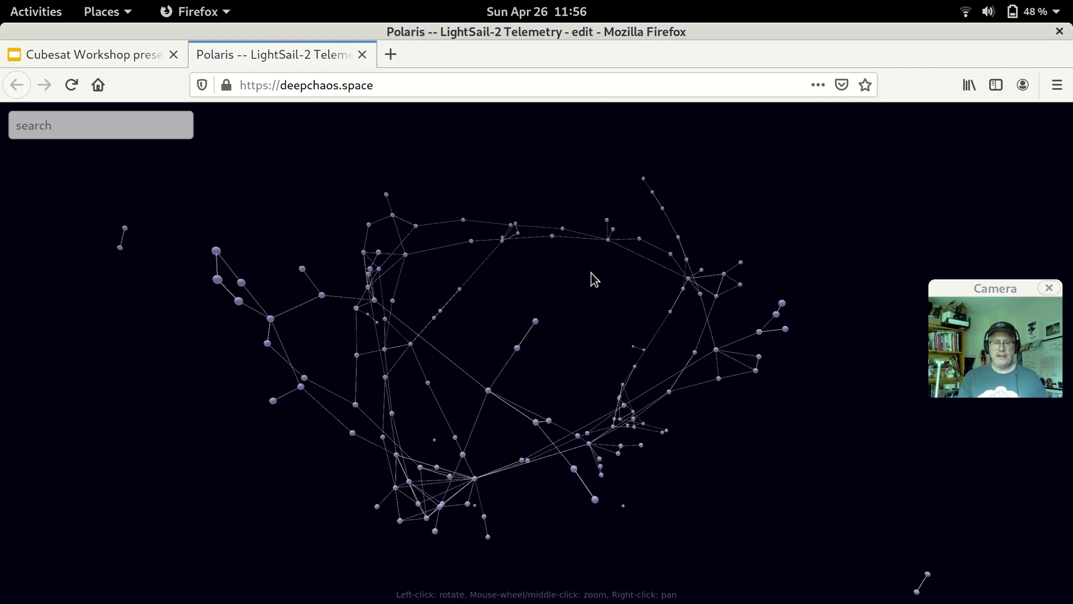
# Rotate the telemetry graph to view it from another side, showing a separate four-node chain.
pyautogui.moveTo(594, 280); pyautogui.dragTo(732, 318)
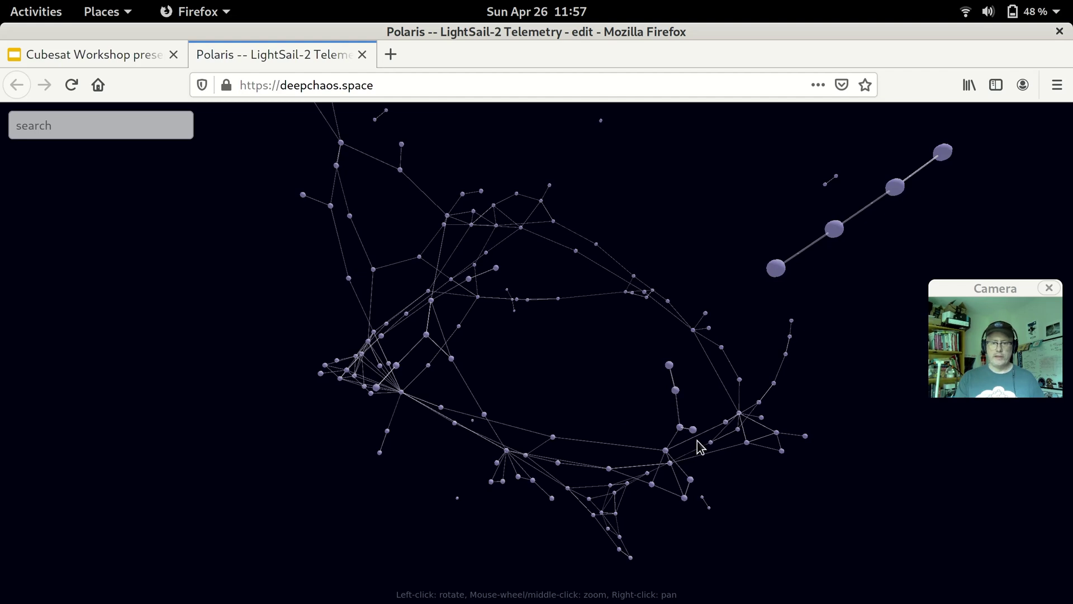
pyautogui.scroll(5, 700, 447)
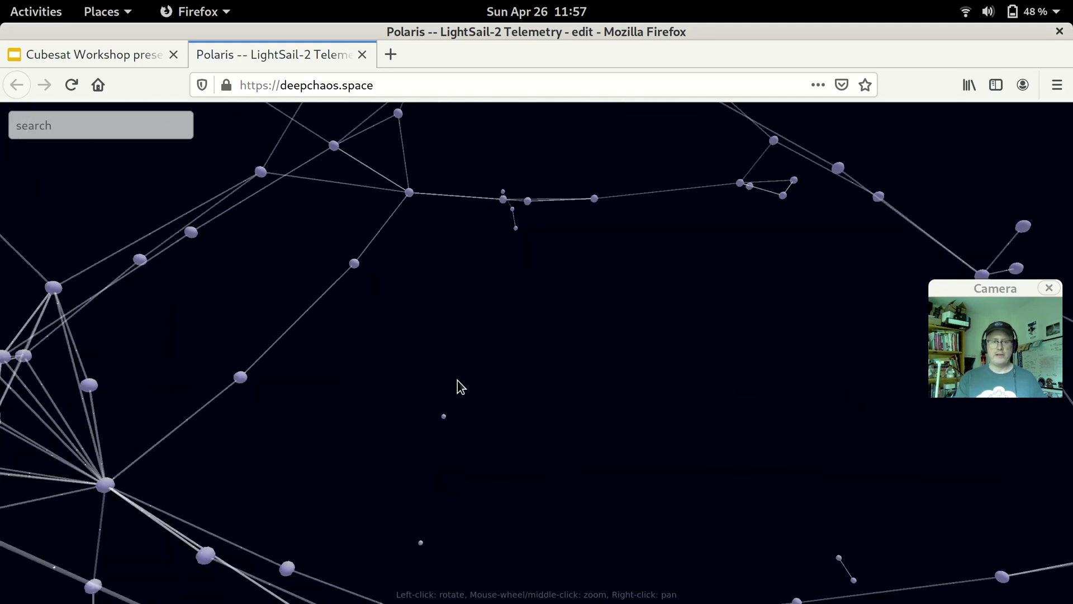
pyautogui.moveTo(457, 386); pyautogui.dragTo(829, 403)
pyautogui.scroll(-5, 773, 407)
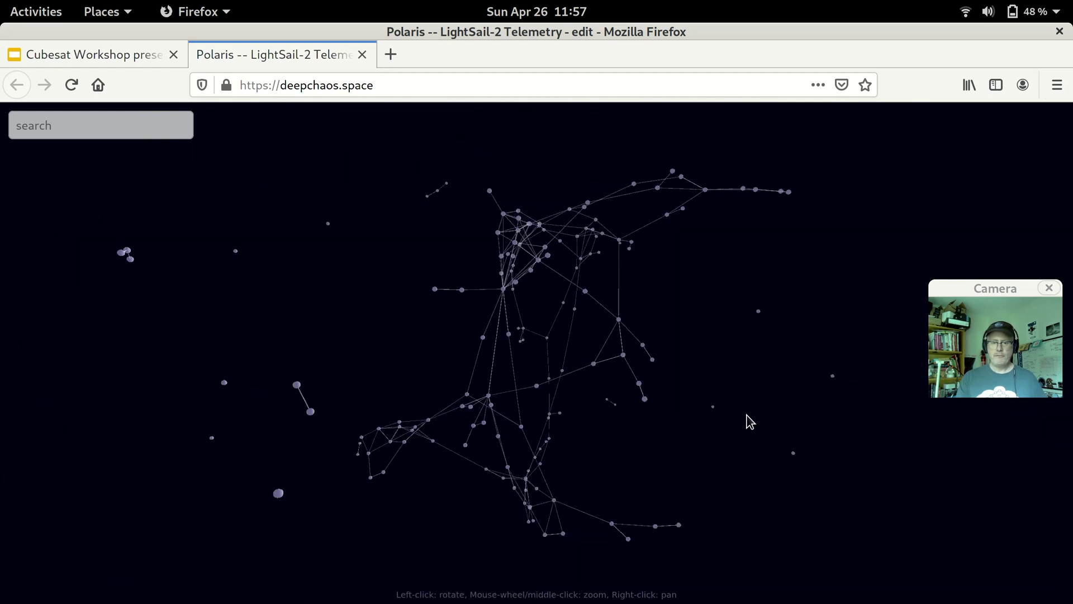
pyautogui.moveTo(708, 416); pyautogui.dragTo(502, 385)
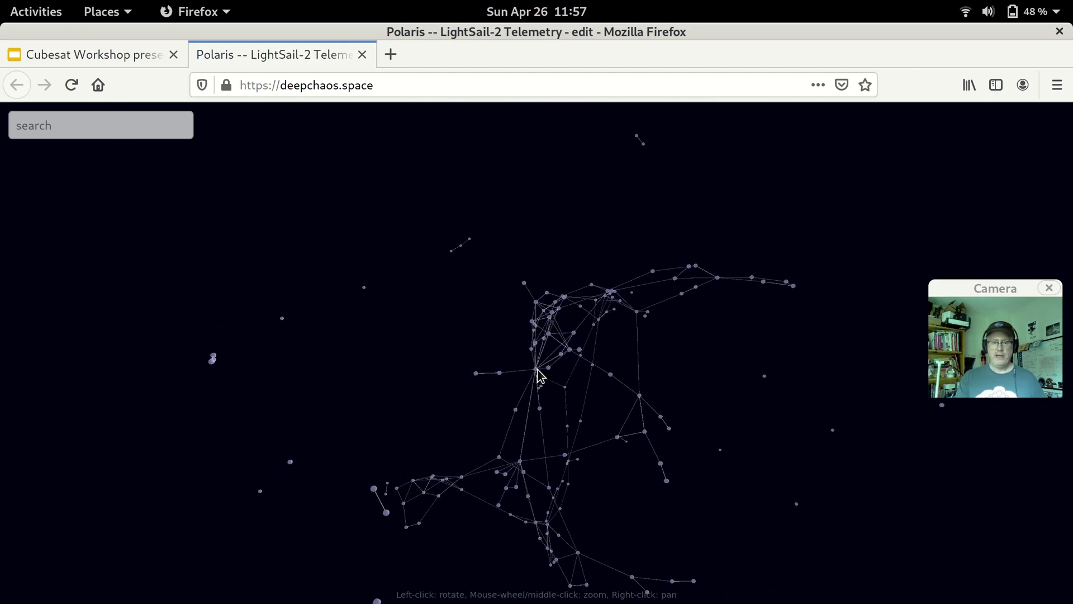
# Select the fivev_plpwrcurr node and rotate around it to see its radiating dependency links.
pyautogui.moveTo(536, 374)
pyautogui.click(537, 371)
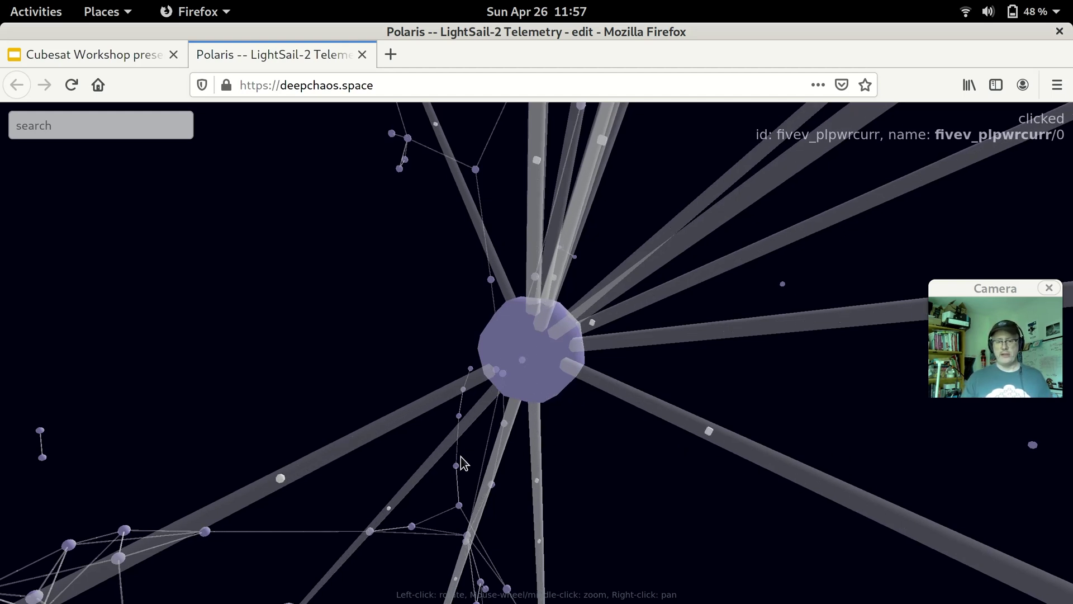
pyautogui.moveTo(364, 433); pyautogui.dragTo(414, 477)
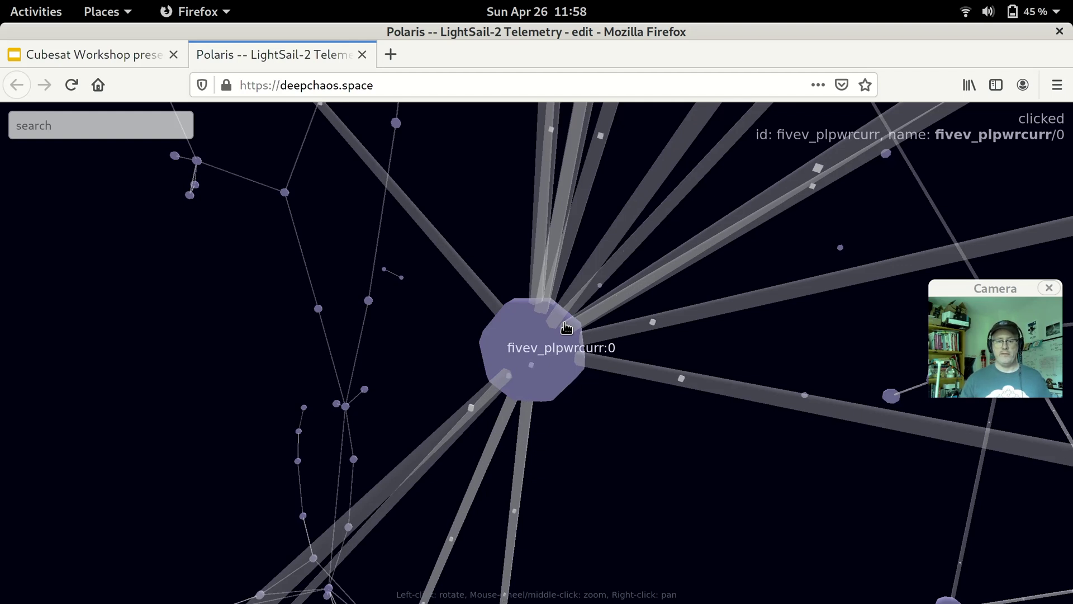
# Rotate and zoom out, then back in, to reveal channels linked to fivev_plpwrcurr such as ny_intpwrbusv.
pyautogui.moveTo(518, 370); pyautogui.dragTo(608, 382)
pyautogui.scroll(-3, 604, 384)
pyautogui.moveTo(592, 503); pyautogui.dragTo(678, 455)
pyautogui.scroll(-5, 678, 455)
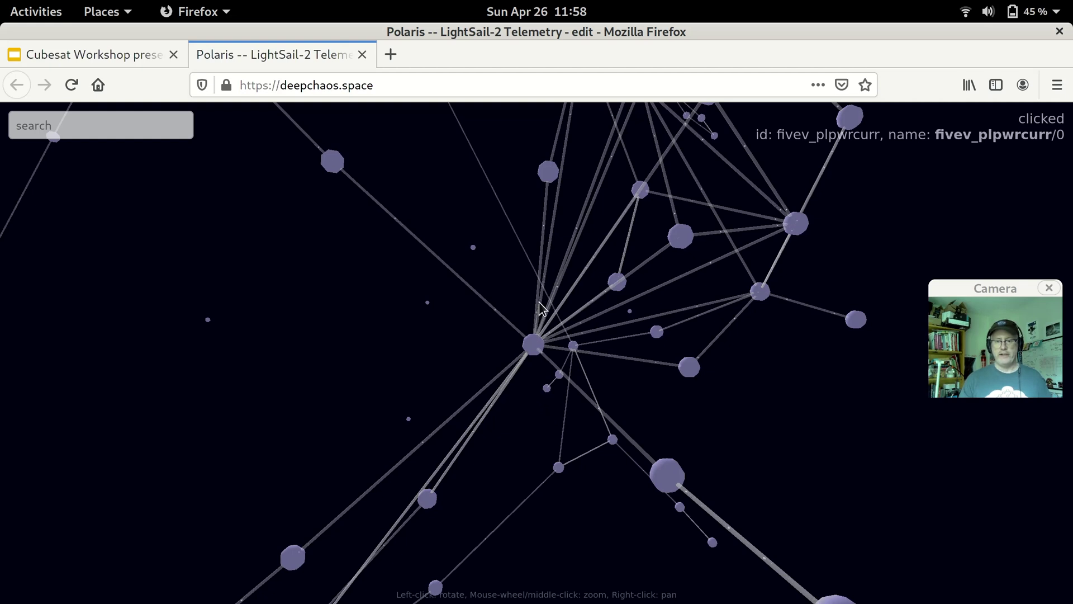
pyautogui.scroll(3, 545, 338)
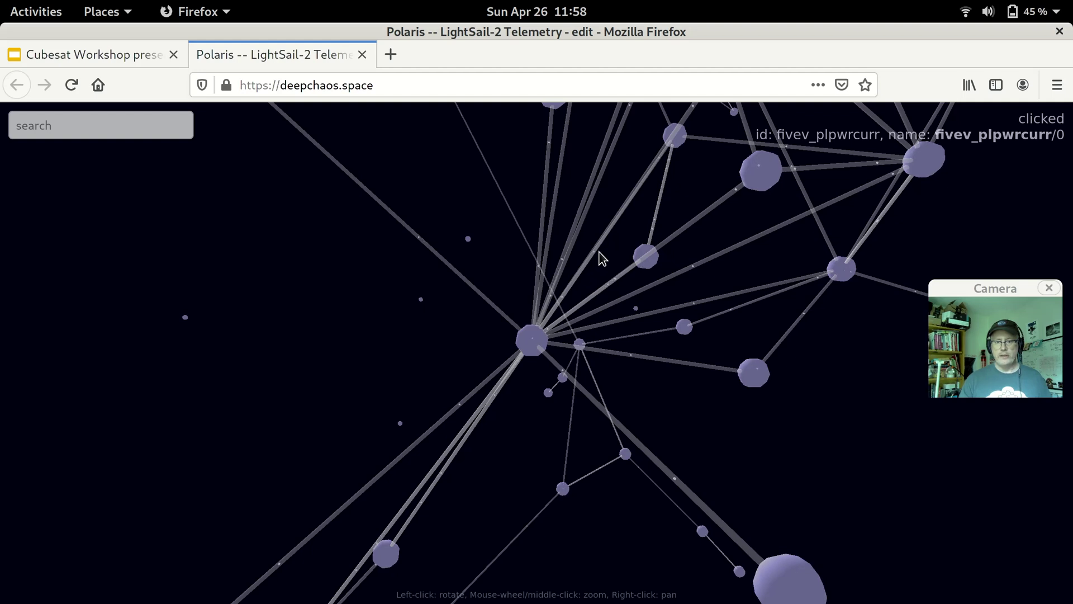
pyautogui.moveTo(683, 141)
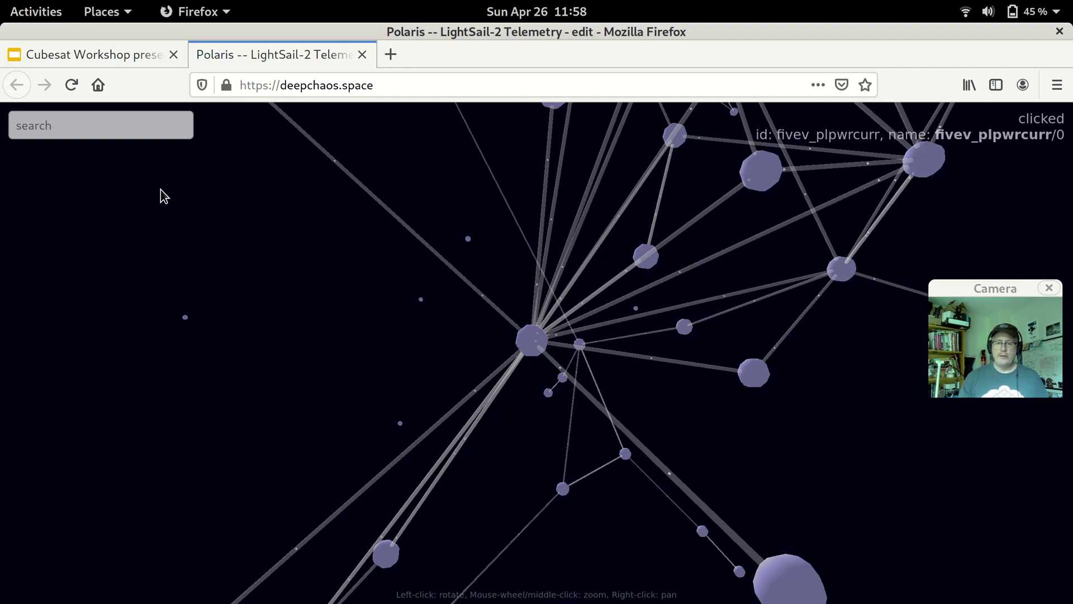
# Search for 'datafree' and jump to the datafree:datafree/0 node.
pyautogui.click(84, 131)
pyautogui.write('data')
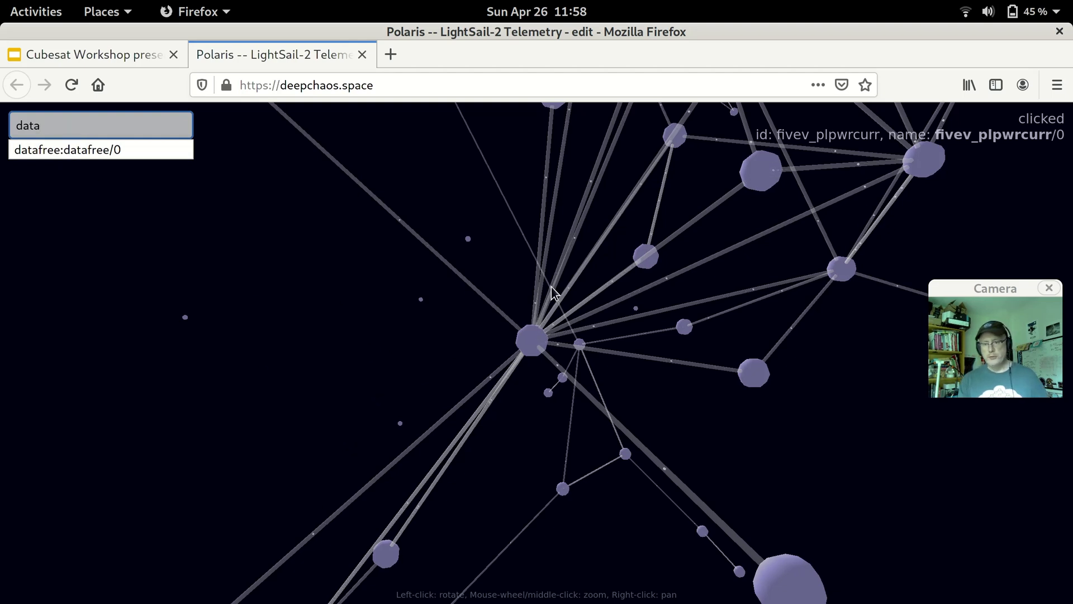
pyautogui.click(58, 125)
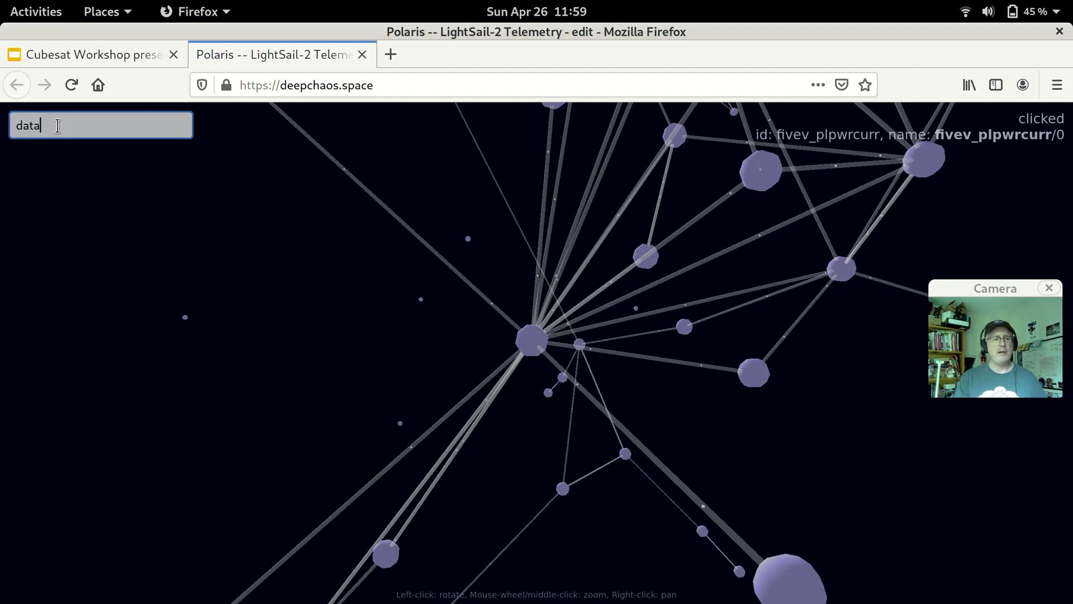
pyautogui.write('fre')
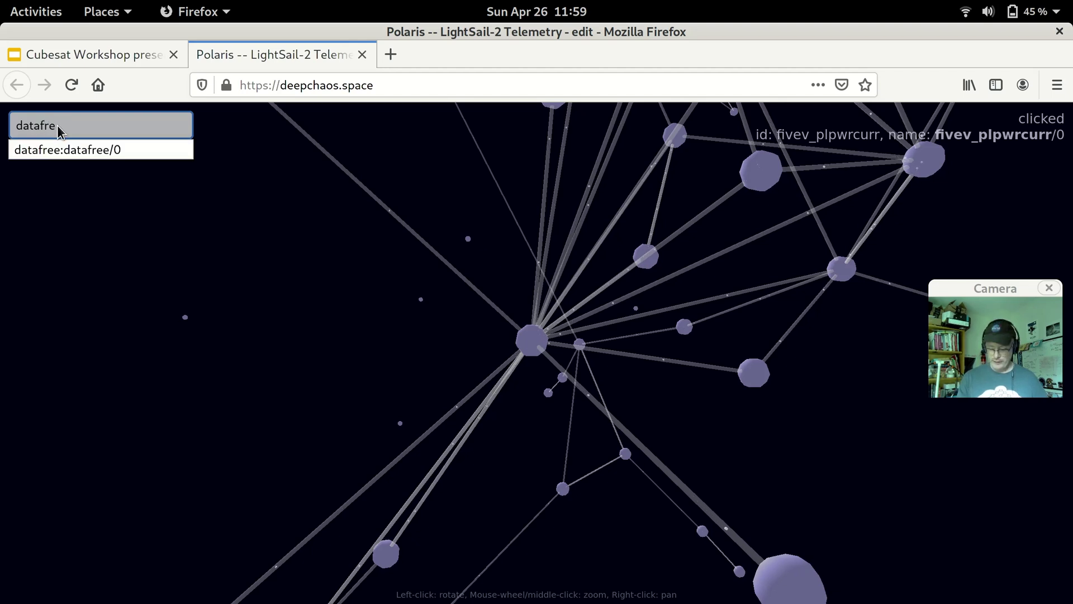
pyautogui.press('Down')
pyautogui.press('Return')
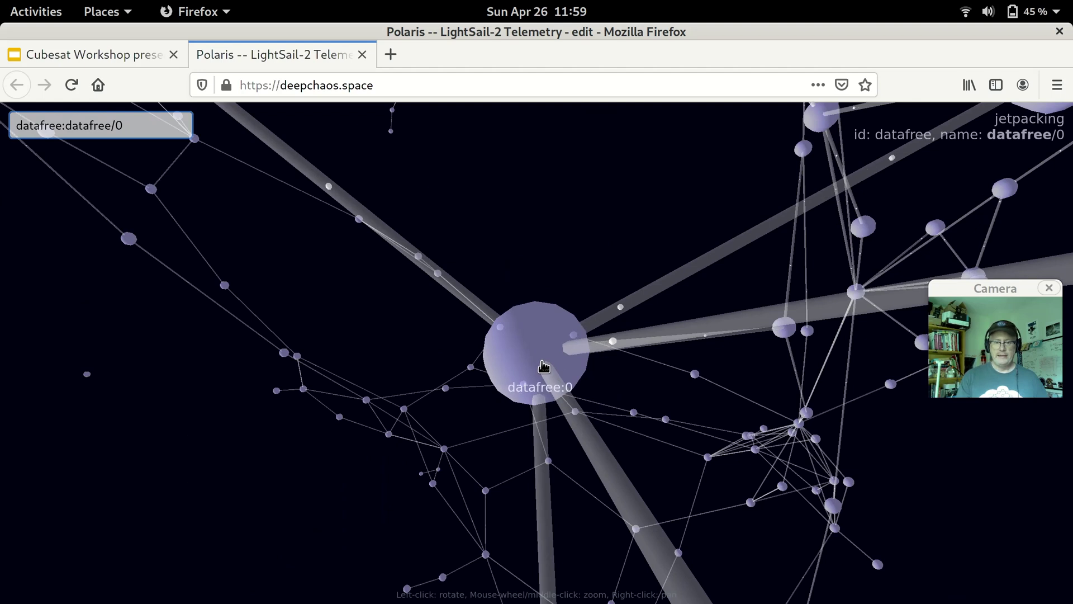
# Zoom out and rotate around the datafree node to survey its neighbouring nodes.
pyautogui.scroll(-5, 538, 370)
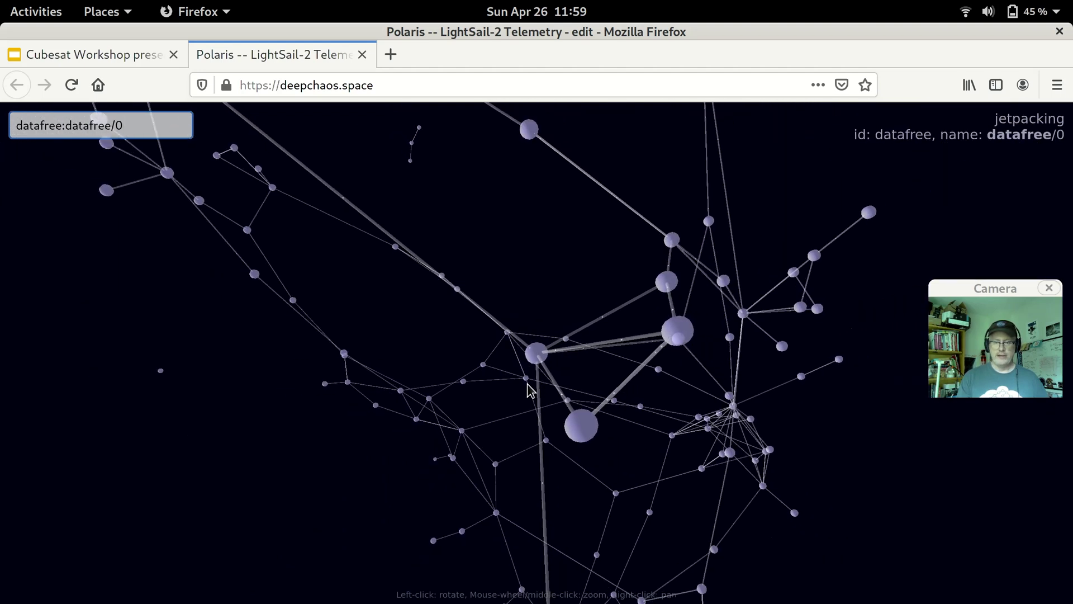
pyautogui.moveTo(588, 415); pyautogui.dragTo(584, 206)
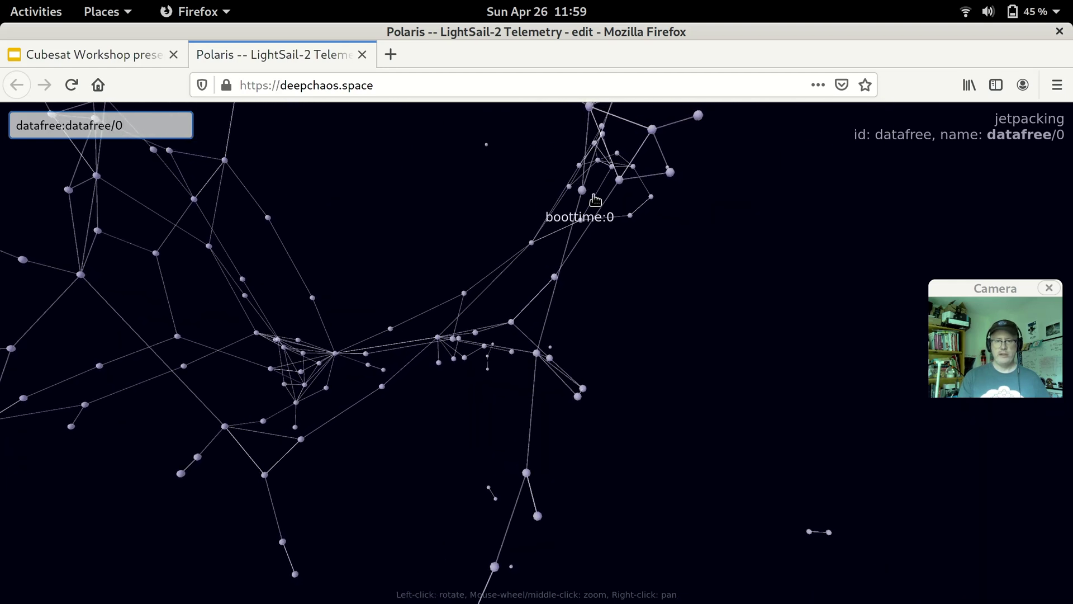
pyautogui.moveTo(606, 379); pyautogui.dragTo(793, 536)
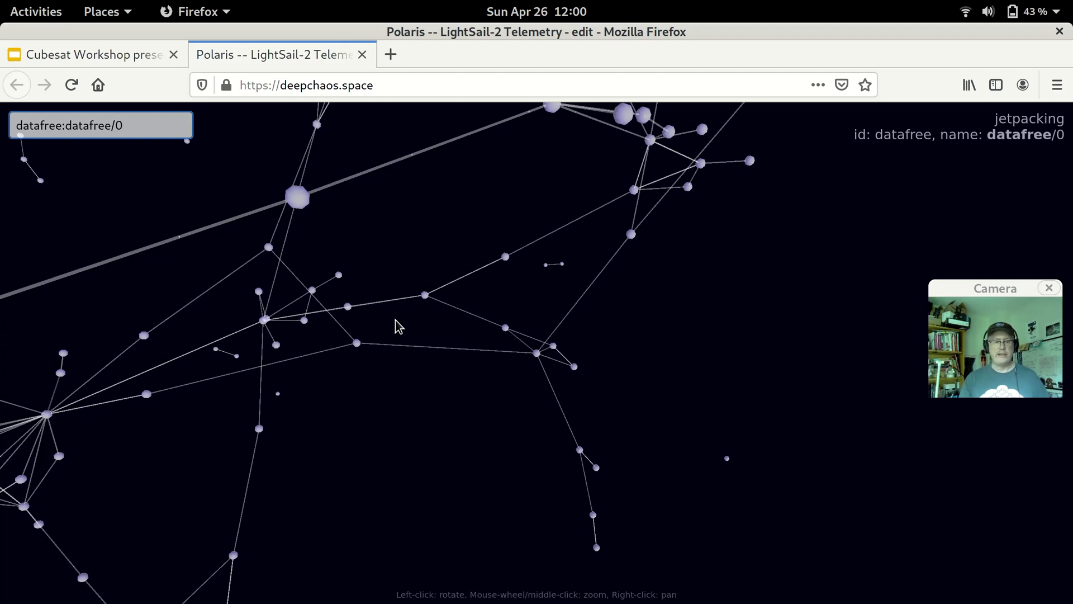
pyautogui.moveTo(356, 344)
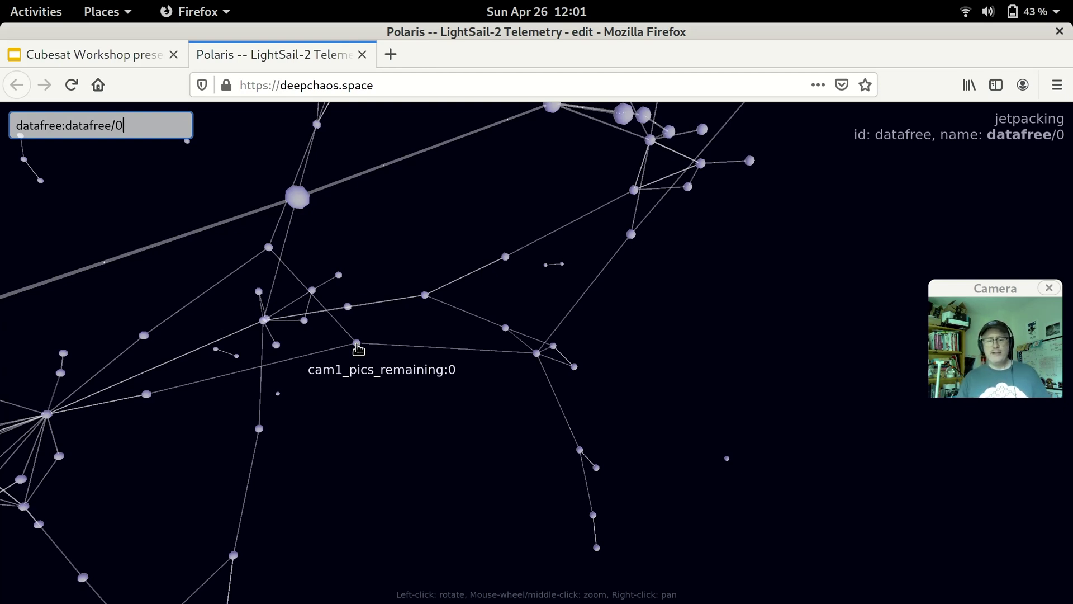
# Trim the search text to 'datafree' and highlight all matching nodes.
pyautogui.doubleClick(146, 126)
pyautogui.write('0')
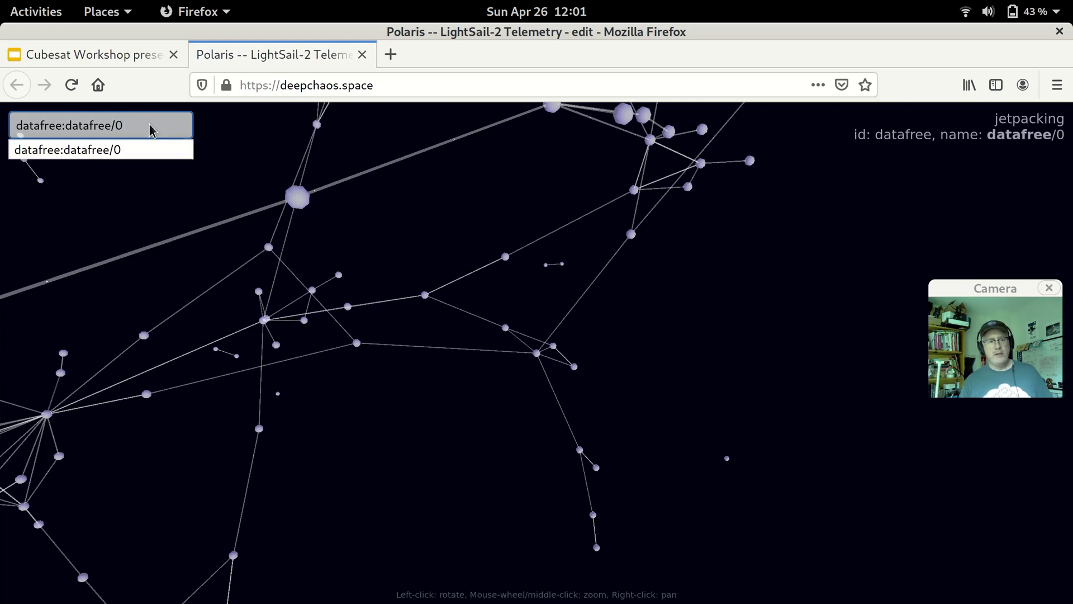
pyautogui.press('BackSpace')
pyautogui.press('BackSpace')
pyautogui.press('BackSpace')
pyautogui.press('BackSpace')
pyautogui.press('BackSpace')
pyautogui.press('BackSpace')
pyautogui.press('BackSpace')
pyautogui.press('BackSpace')
pyautogui.press('BackSpace')
pyautogui.press('BackSpace')
pyautogui.press('BackSpace')
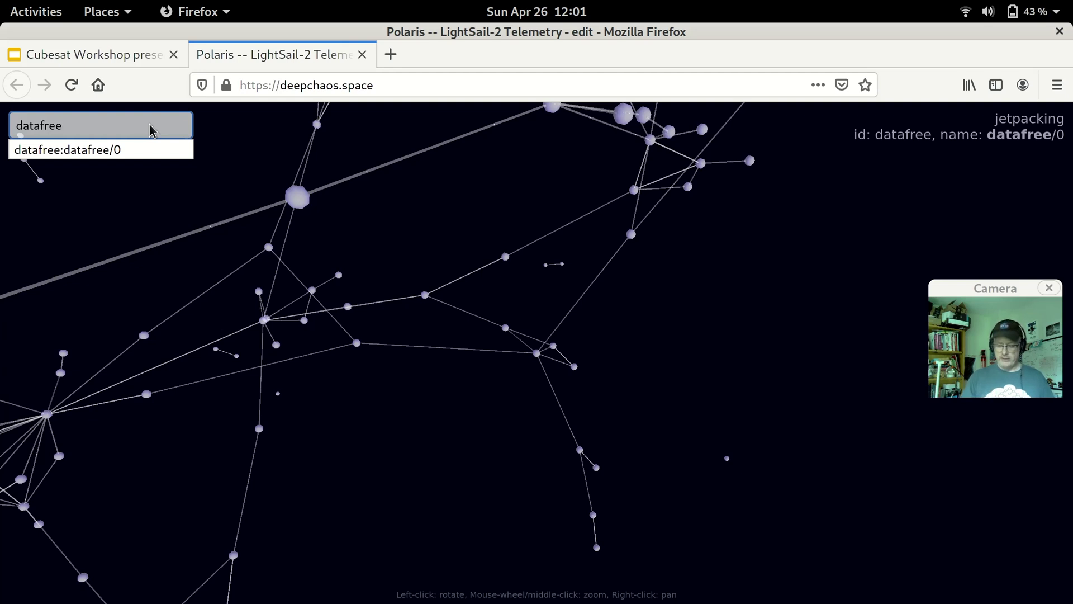
pyautogui.press('Return')
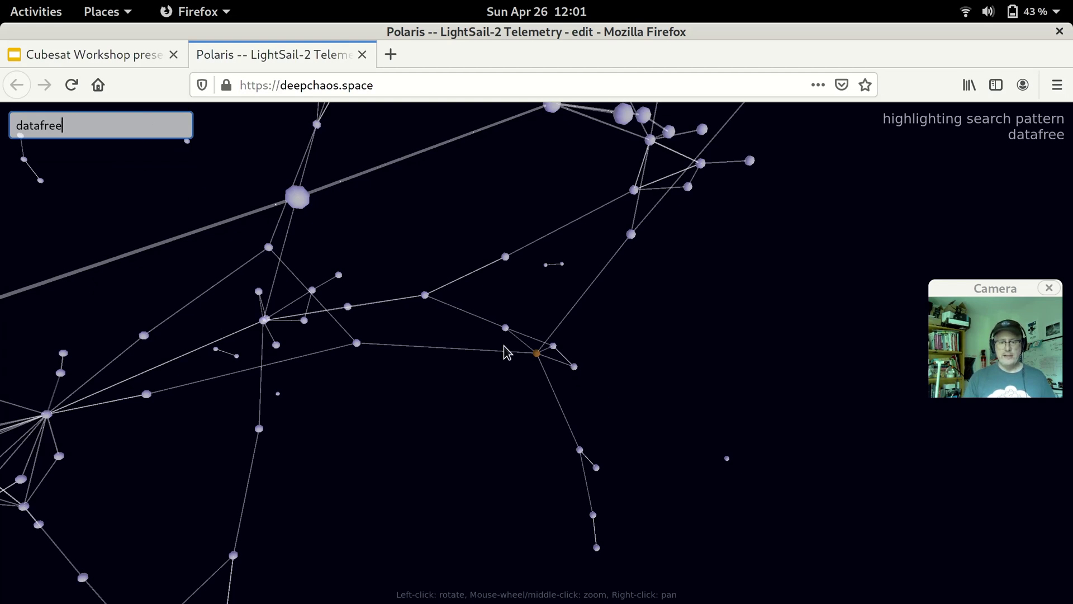
# Reapply the datafree pattern so the datafree:0 node turns green.
pyautogui.moveTo(538, 359)
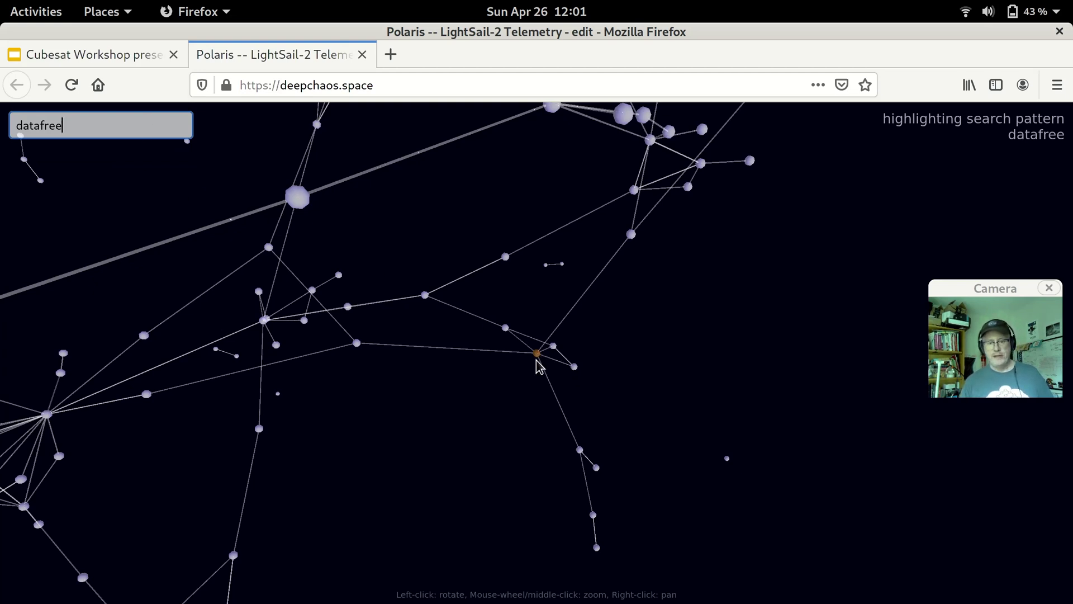
pyautogui.click(79, 119)
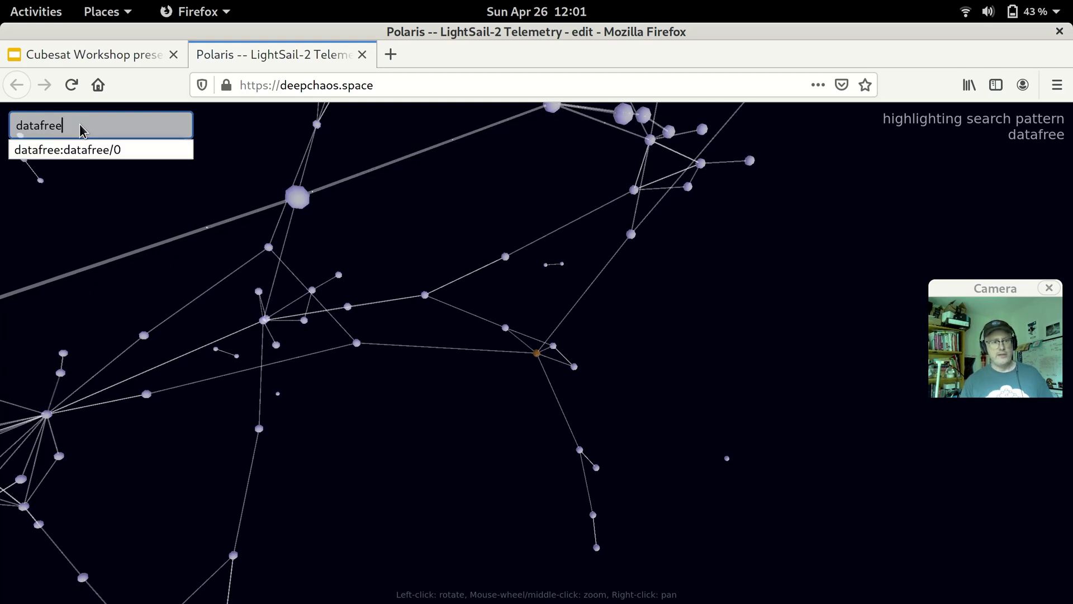
pyautogui.press('Return')
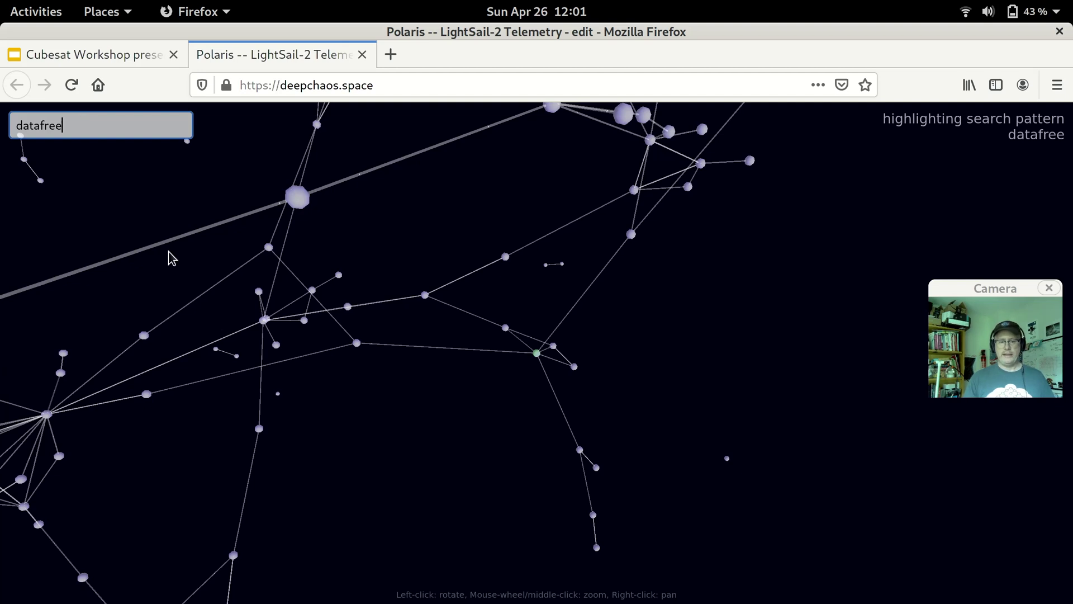
# Replace the search pattern with 'mag' to highlight the magnetometer nodes in red.
pyautogui.doubleClick(118, 125)
pyautogui.write('mag')
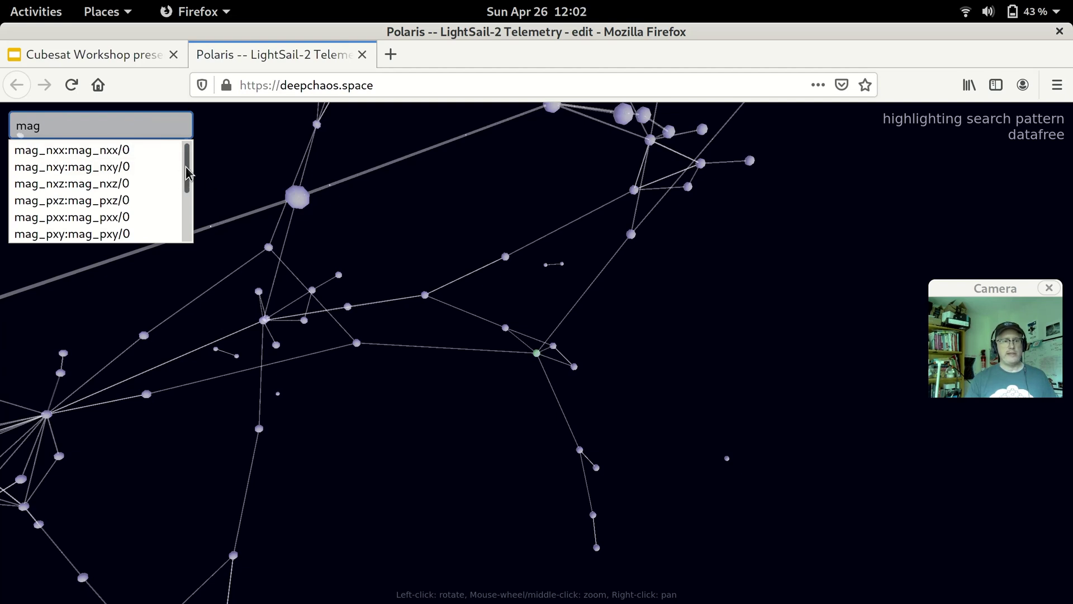
pyautogui.moveTo(187, 173)
pyautogui.mouseDown()
pyautogui.moveTo(185, 219)
pyautogui.moveTo(177, 158)
pyautogui.mouseUp()
pyautogui.click(83, 124)
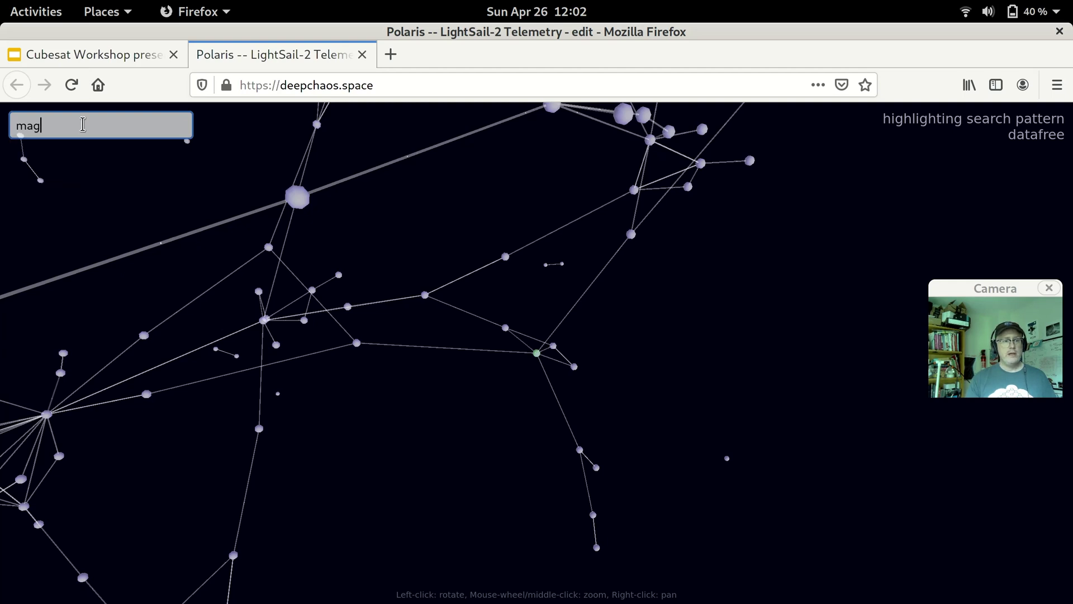
pyautogui.press('Return')
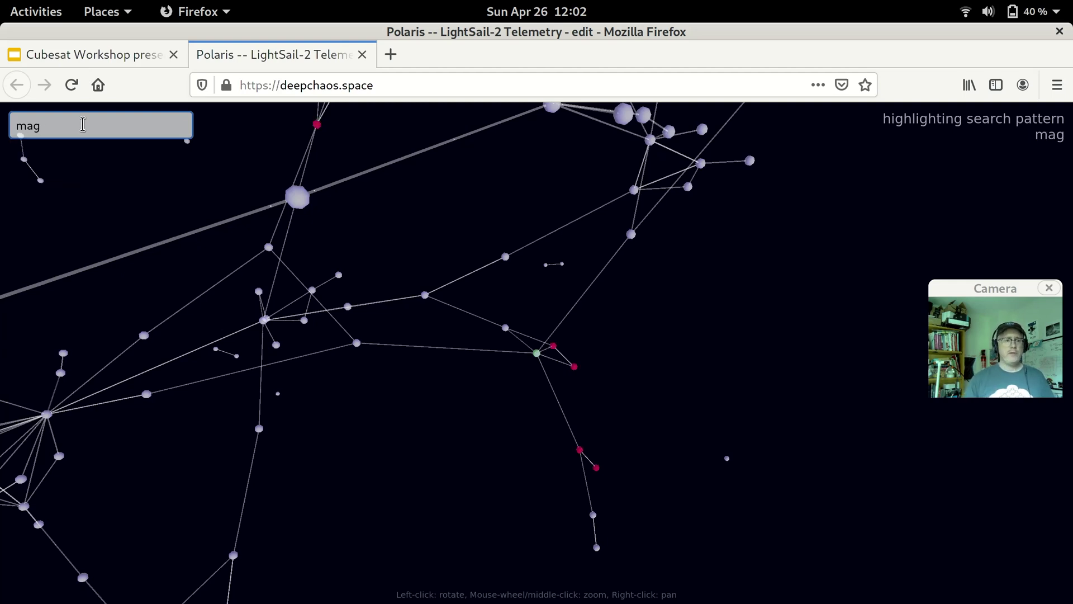
# Replace the pattern with 'cam' to highlight the camera telemetry nodes in cyan.
pyautogui.doubleClick(82, 124)
pyautogui.write('cam')
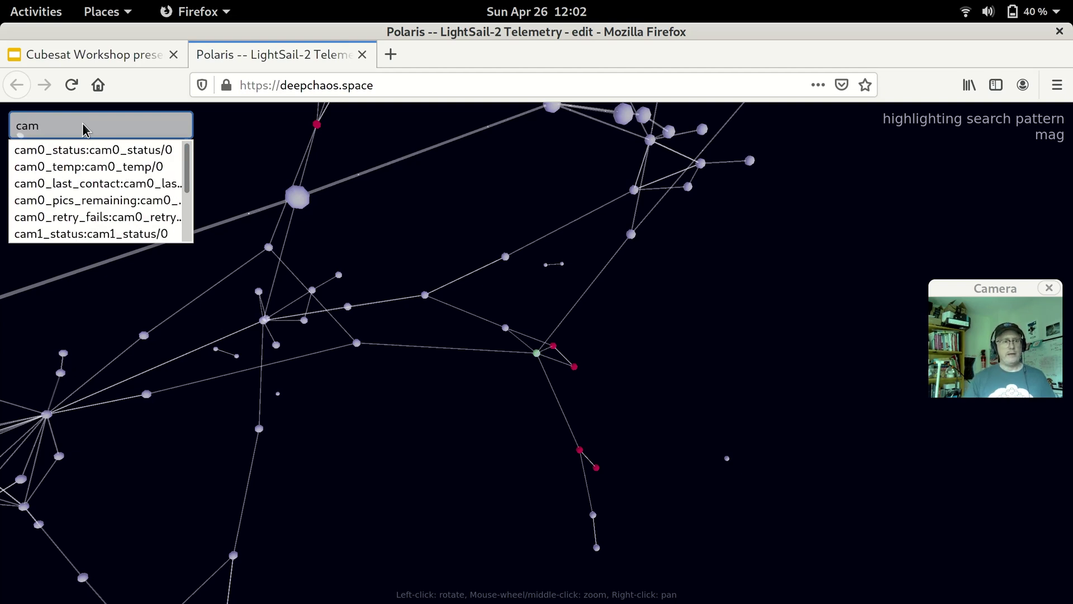
pyautogui.press('Return')
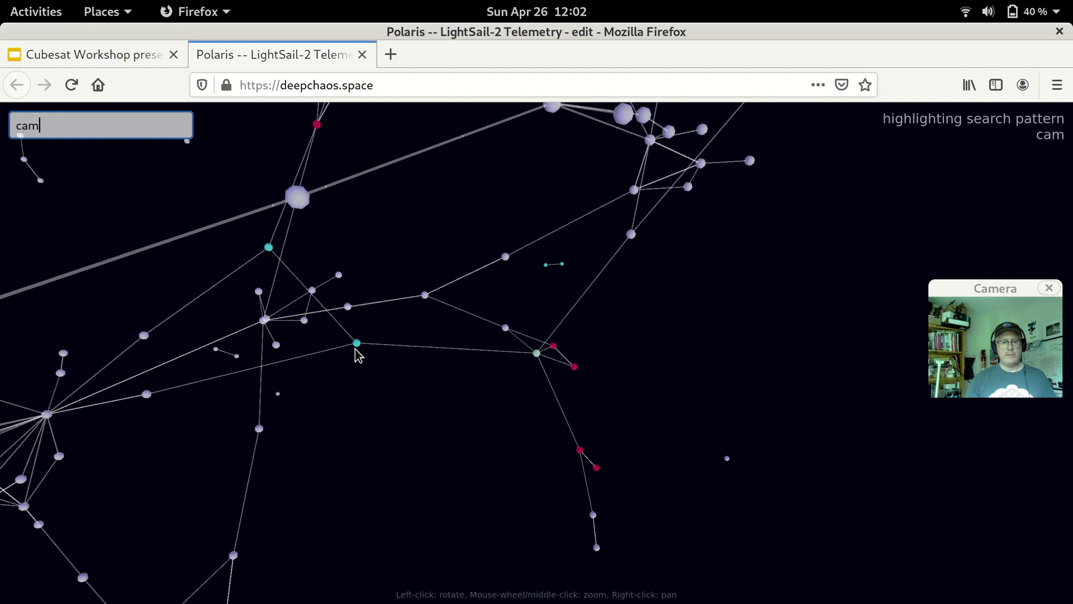
# Zoom out and rotate the graph to see the whole network.
pyautogui.scroll(-5, 435, 361)
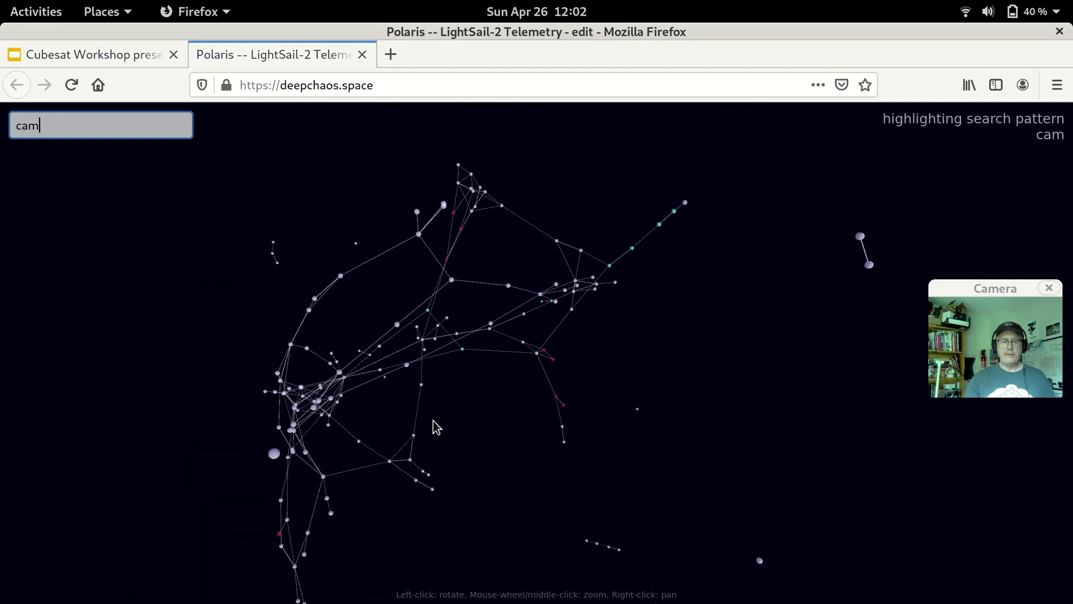
pyautogui.moveTo(348, 358); pyautogui.dragTo(152, 461)
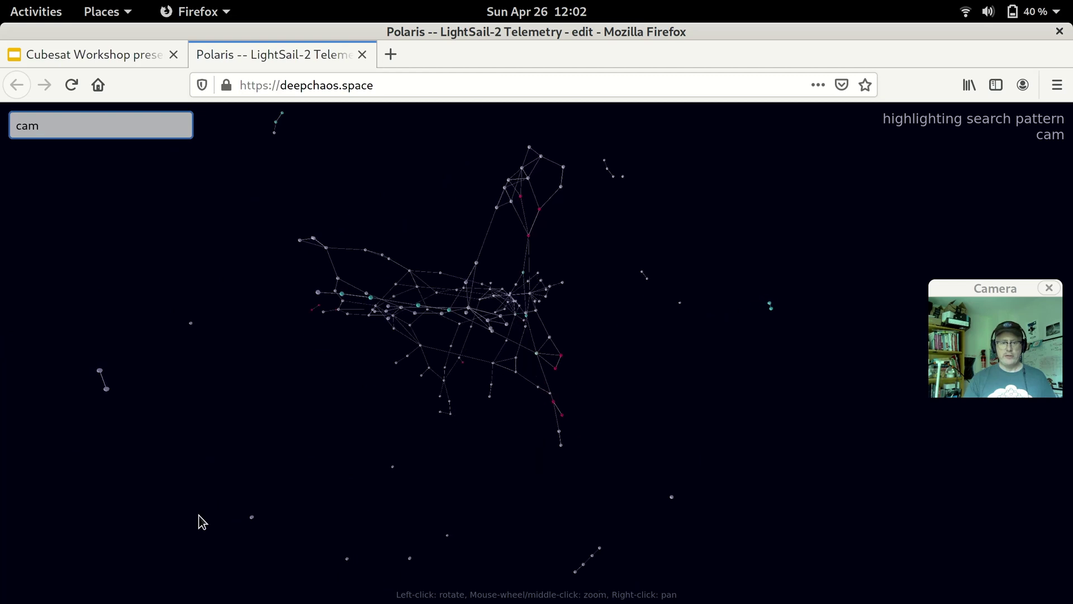
pyautogui.moveTo(217, 526); pyautogui.dragTo(414, 311)
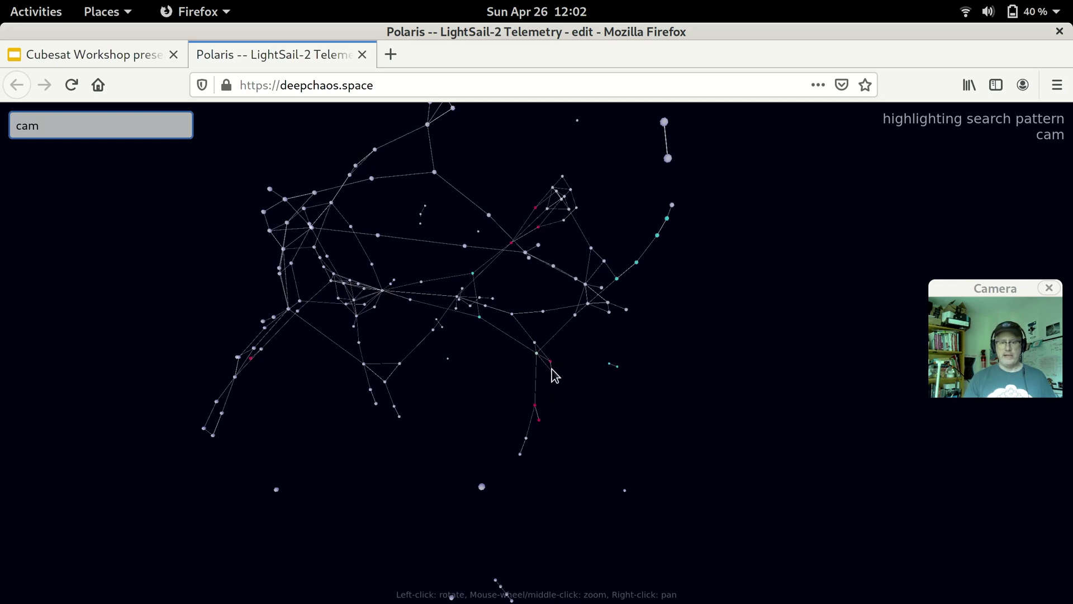
# Highlight the 'temp' nodes in magenta.
pyautogui.moveTo(537, 354)
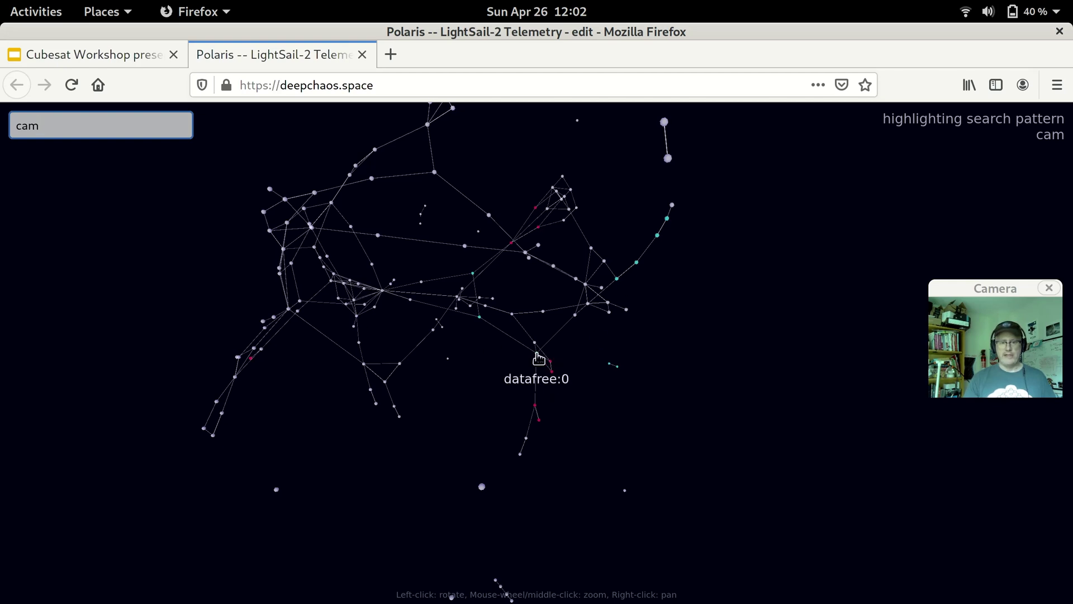
pyautogui.doubleClick(132, 136)
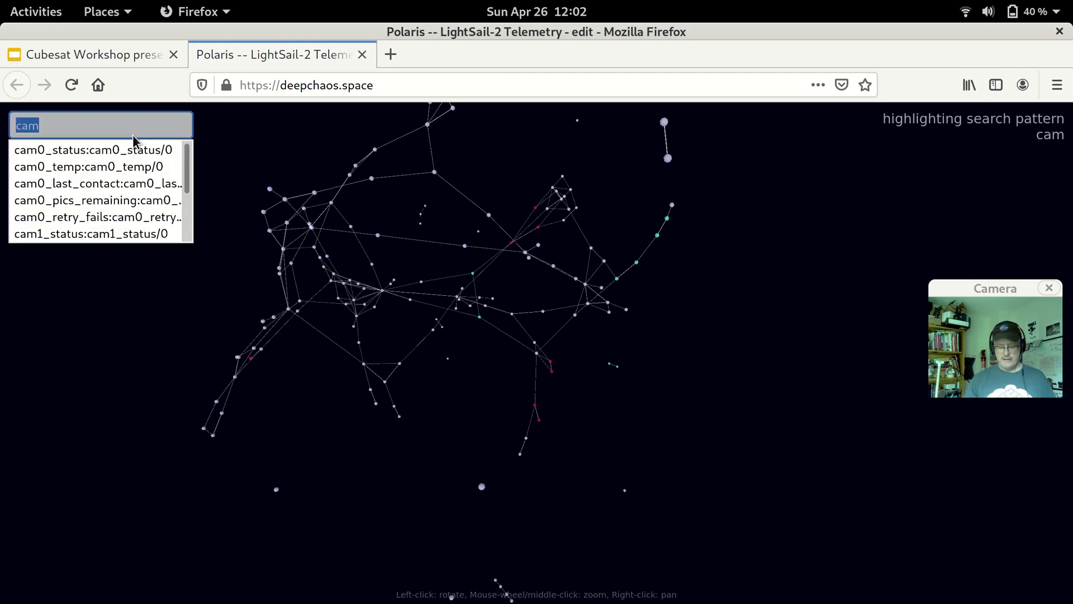
pyautogui.write('temp')
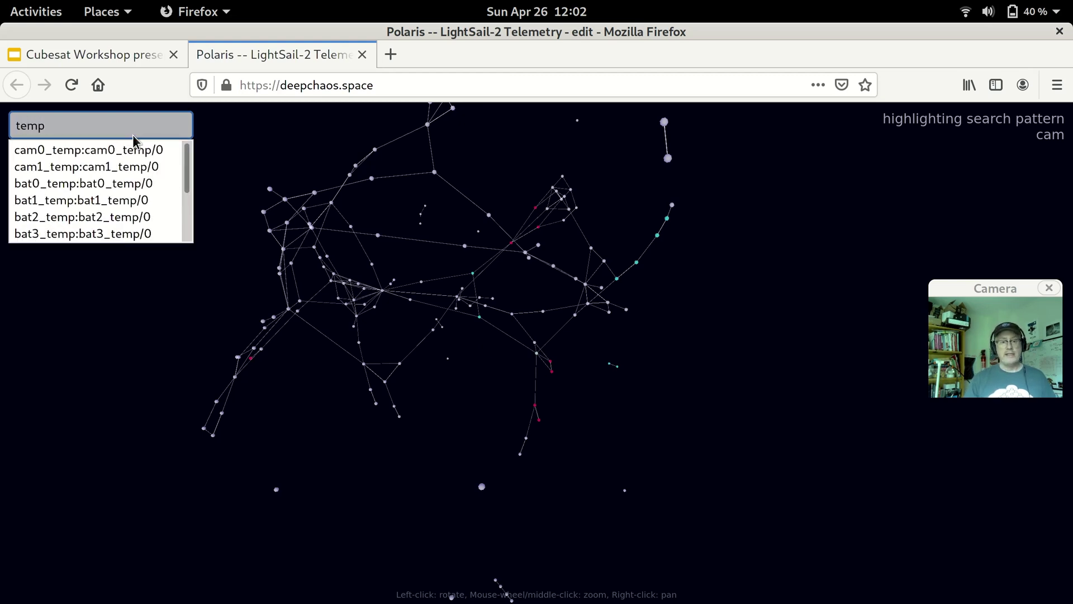
pyautogui.press('Return')
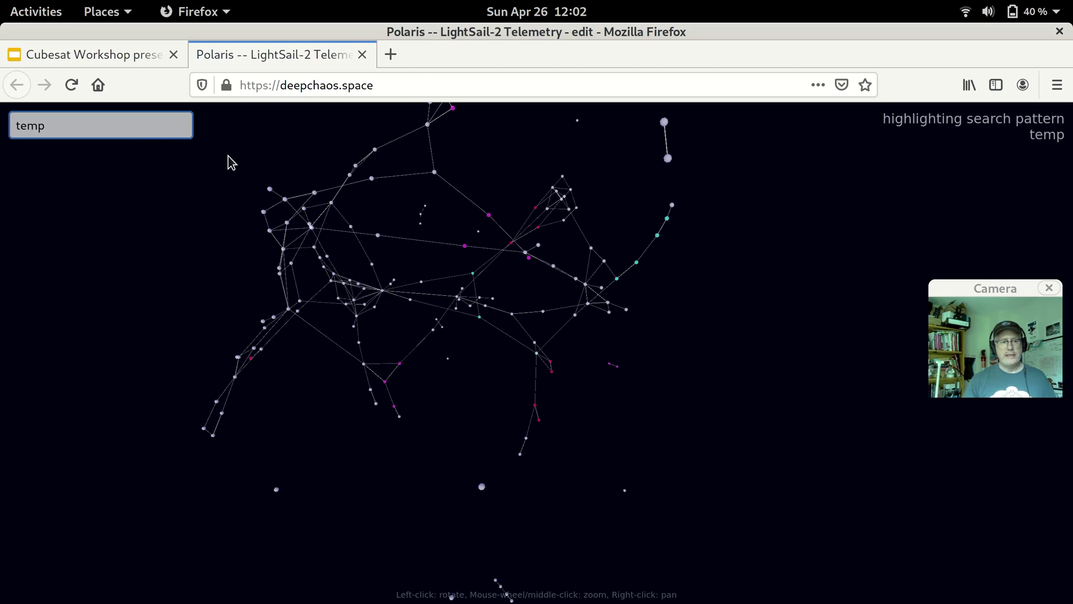
# Switch the highlight pattern to 'bat', colouring the battery nodes yellow.
pyautogui.doubleClick(60, 122)
pyautogui.write('bat')
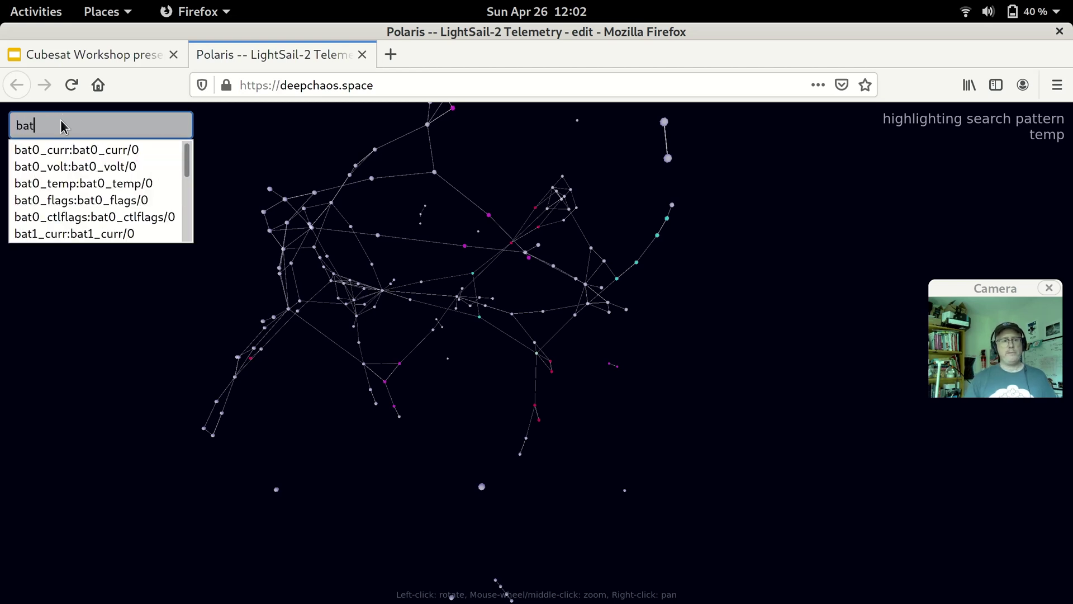
pyautogui.press('Return')
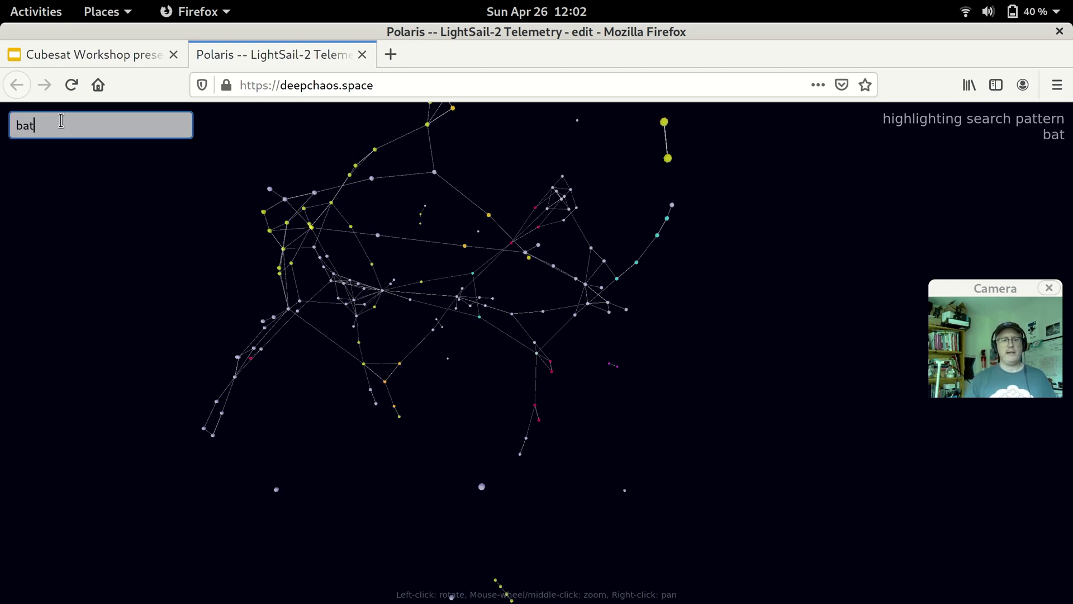
pyautogui.doubleClick(74, 124)
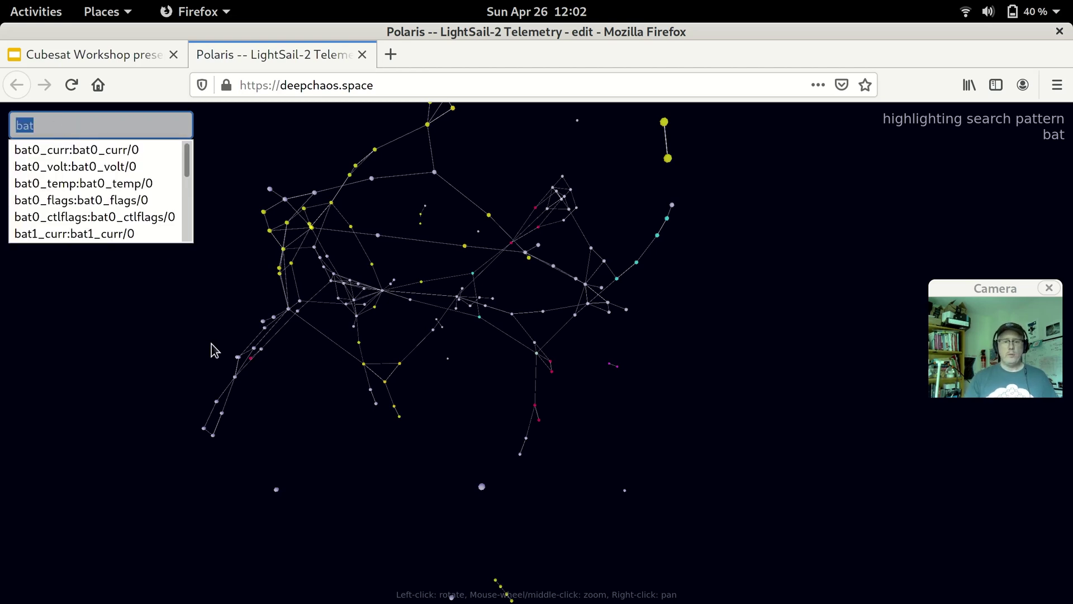
# Rotate and zoom around the yellow bat nodes, then return to the Demo: LightSail-2 telemetry analysis slide.
pyautogui.moveTo(304, 379); pyautogui.dragTo(542, 384)
pyautogui.scroll(-5, 536, 383)
pyautogui.moveTo(493, 331); pyautogui.dragTo(479, 550)
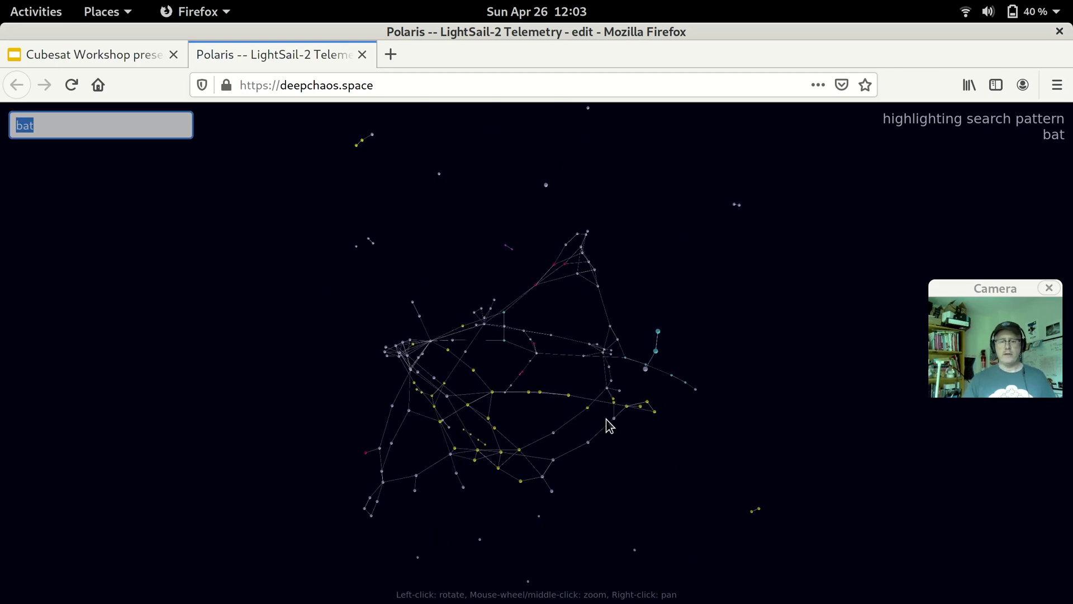
pyautogui.moveTo(598, 425); pyautogui.dragTo(438, 357)
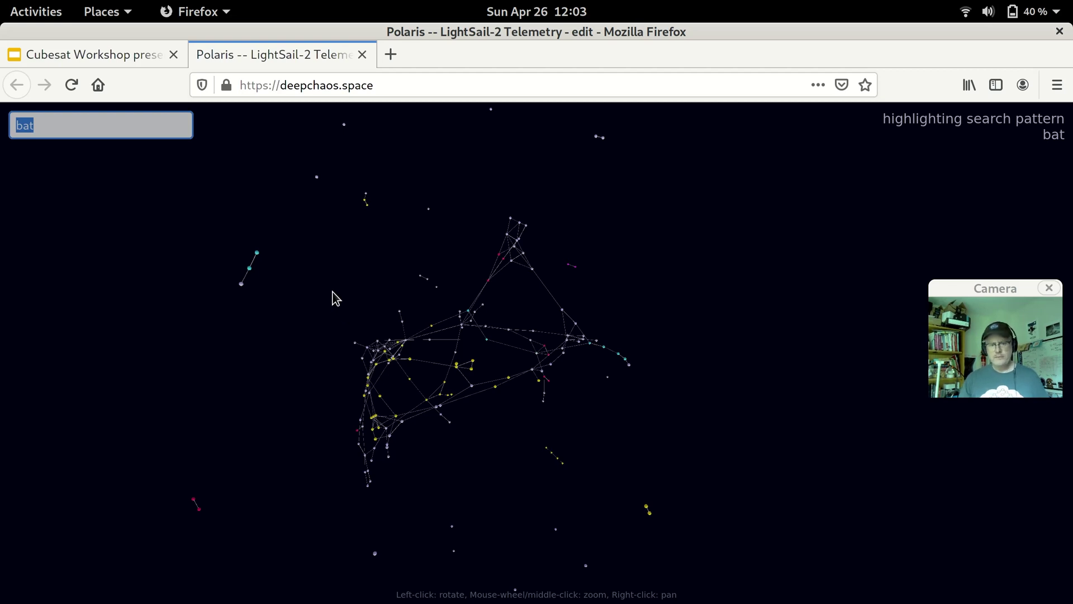
pyautogui.moveTo(302, 302); pyautogui.dragTo(530, 268)
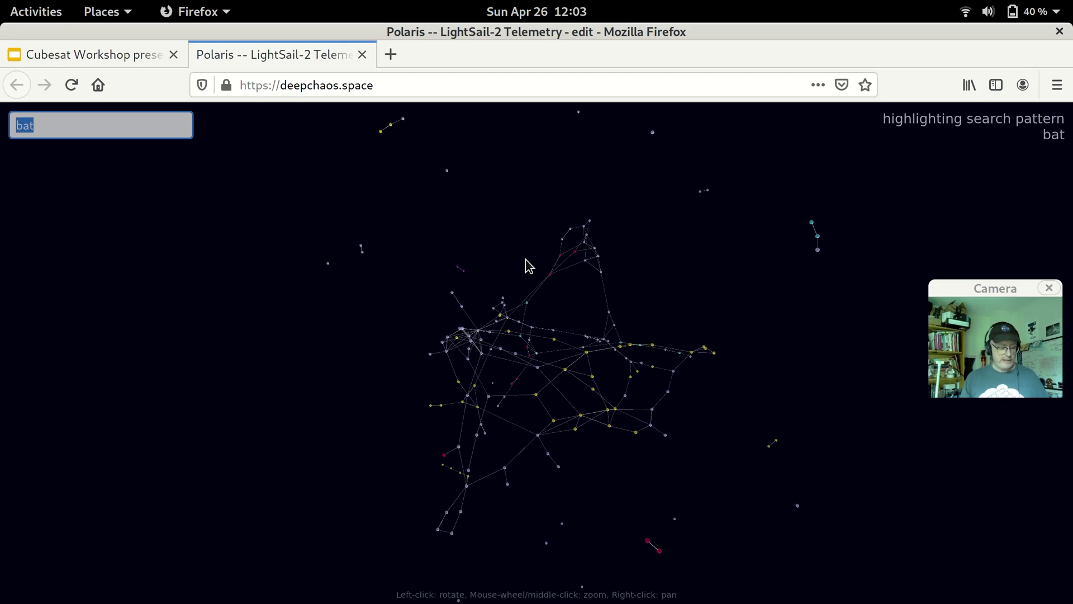
pyautogui.hotkey('alt', '`')
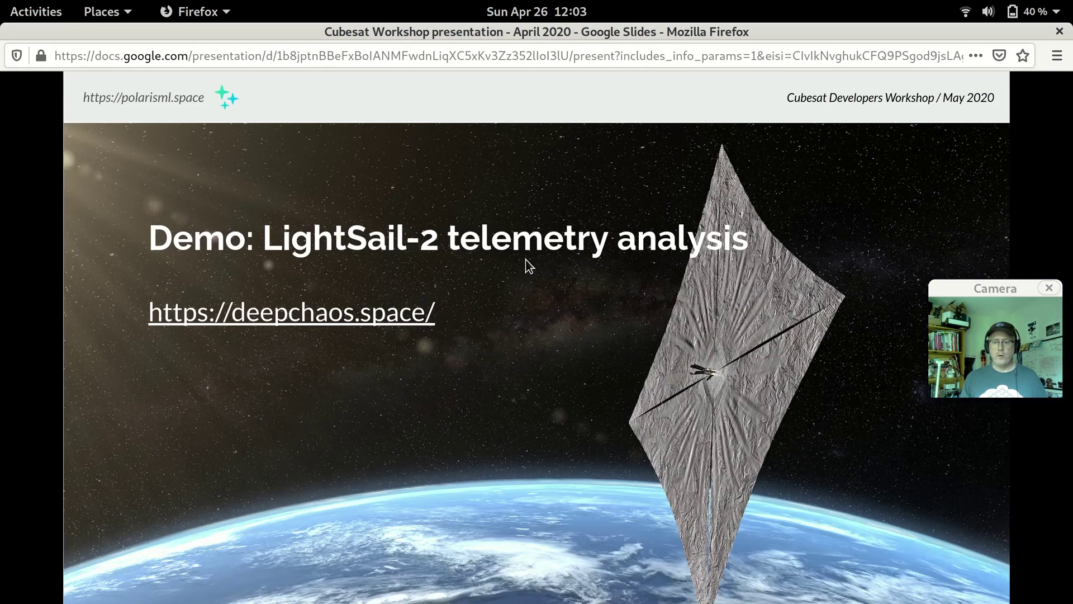
# Advance from the LightSail-2 demo slide to the Next steps pipeline slide.
pyautogui.press('Right')
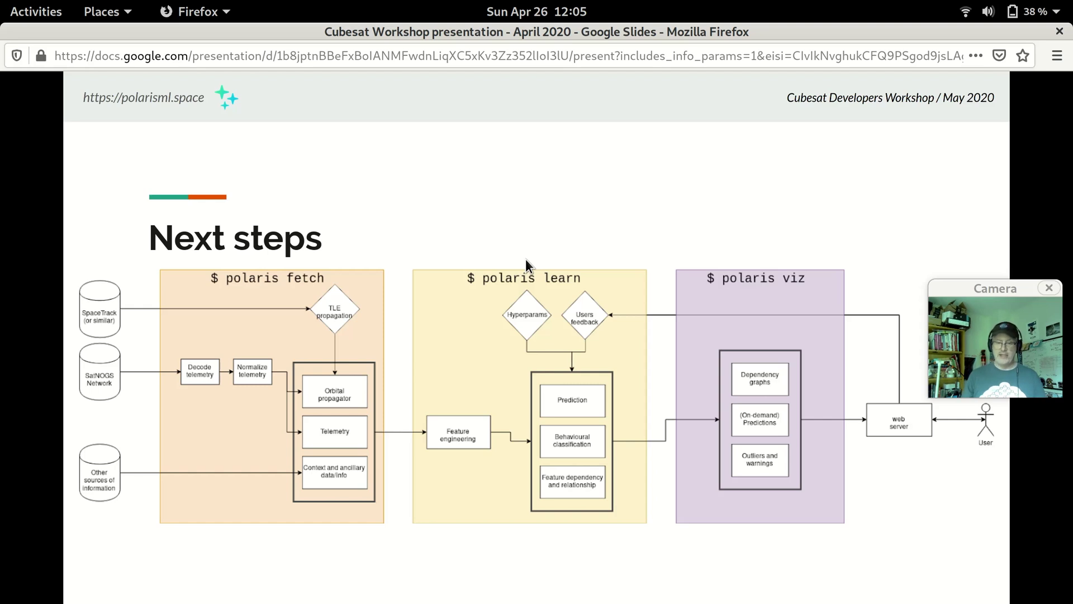
# Advance to the Conclusions slide with its three summary bullets.
pyautogui.press('Right')
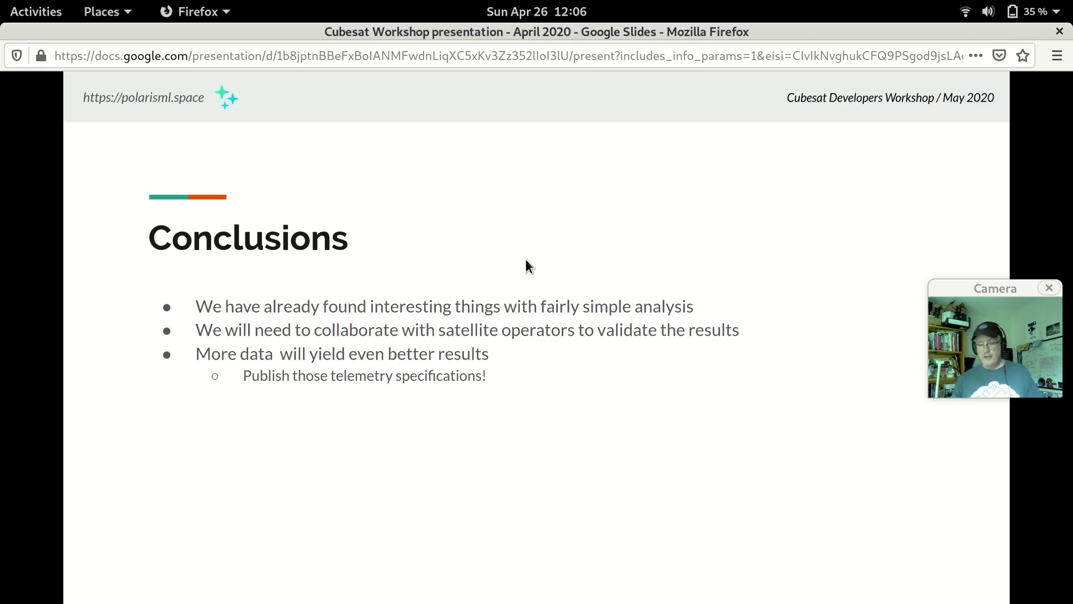
# Advance to the final Want to contribute? slide with project links.
pyautogui.press('Right')
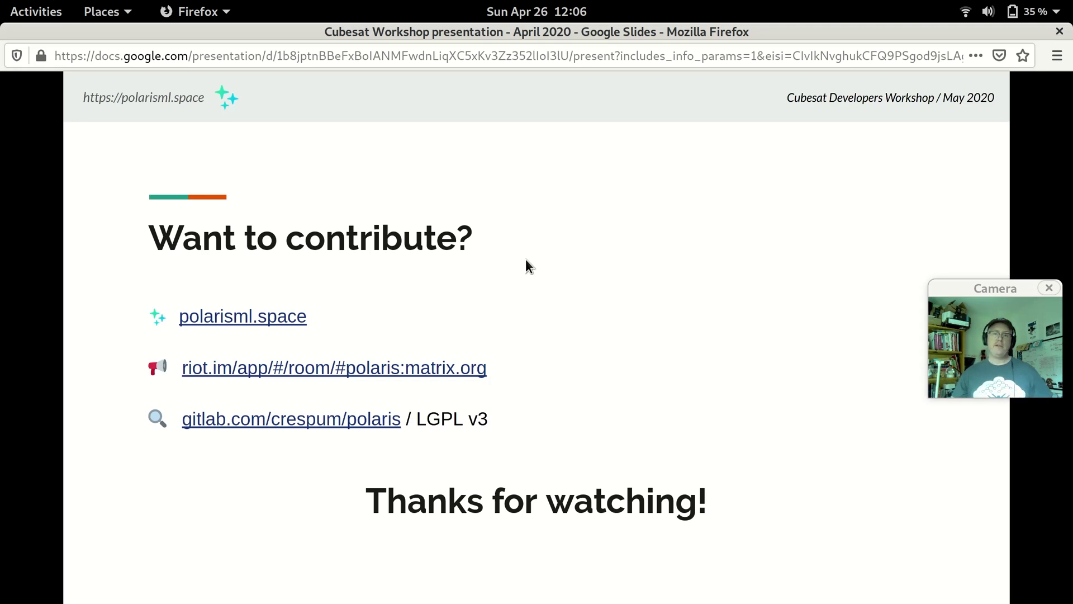